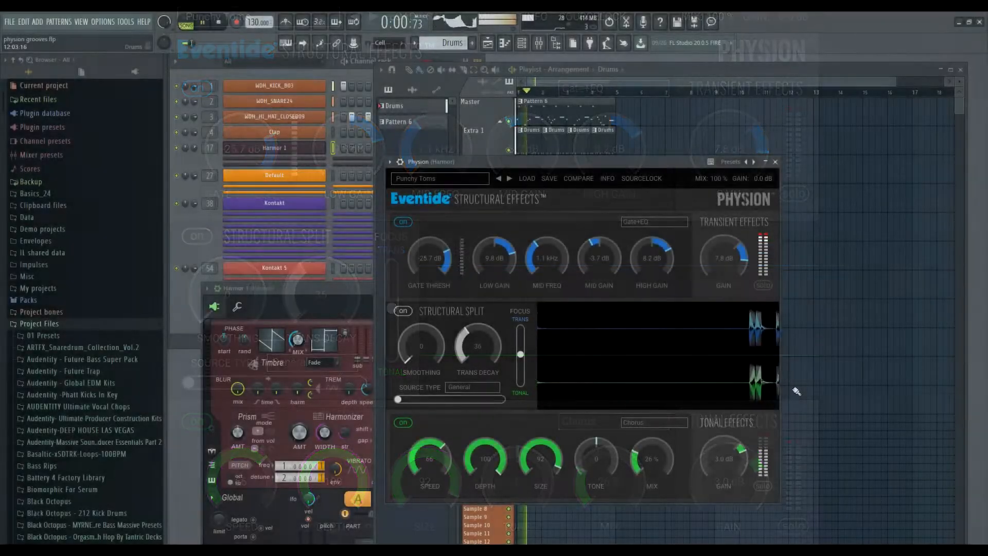
Solo the drum loop's transient, then tonal layers in Physion, then play the piano project.
click(764, 284)
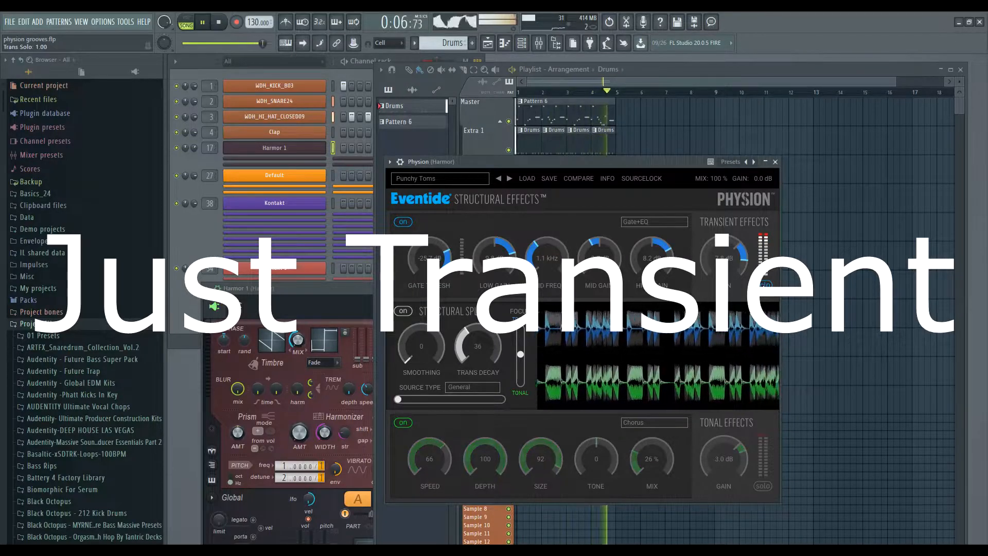
click(763, 485)
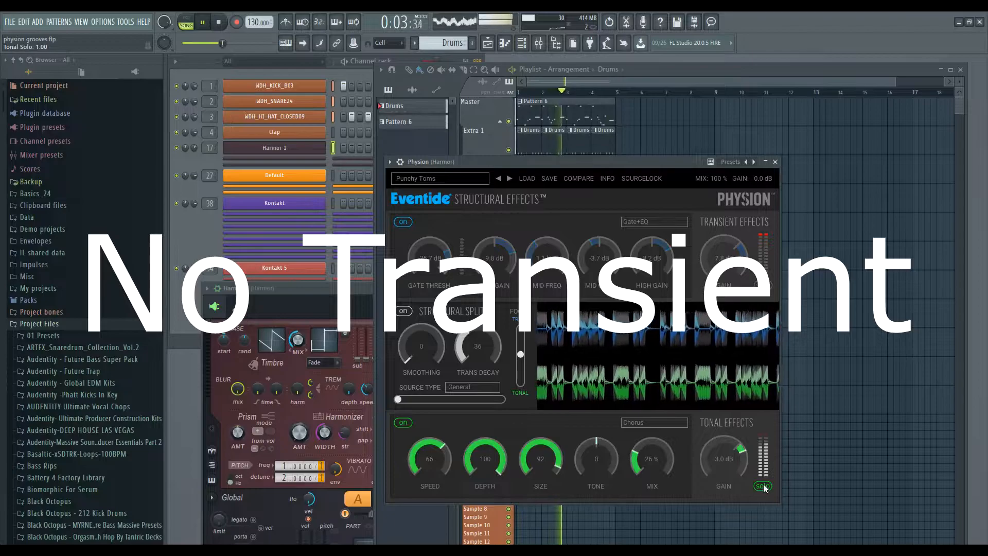
click(763, 487)
click(764, 287)
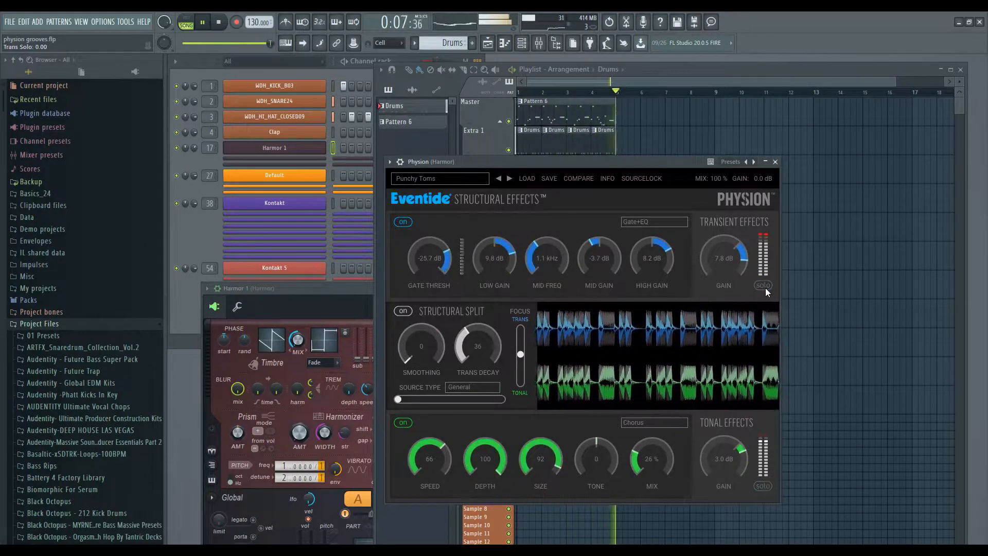
key(space)
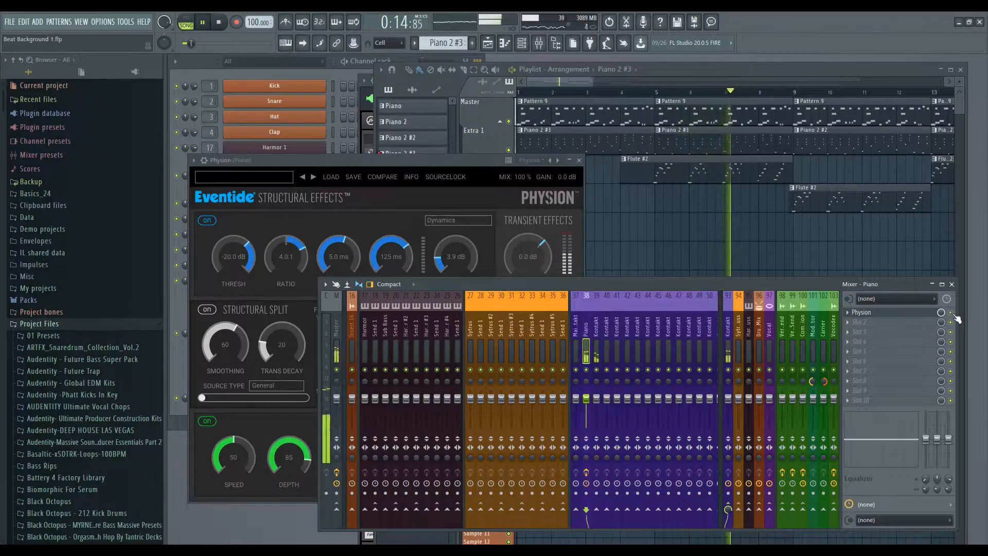
Solo the piano's transient layer, then its tonal layer, and restart playback from the top.
drag(439, 163, 437, 156)
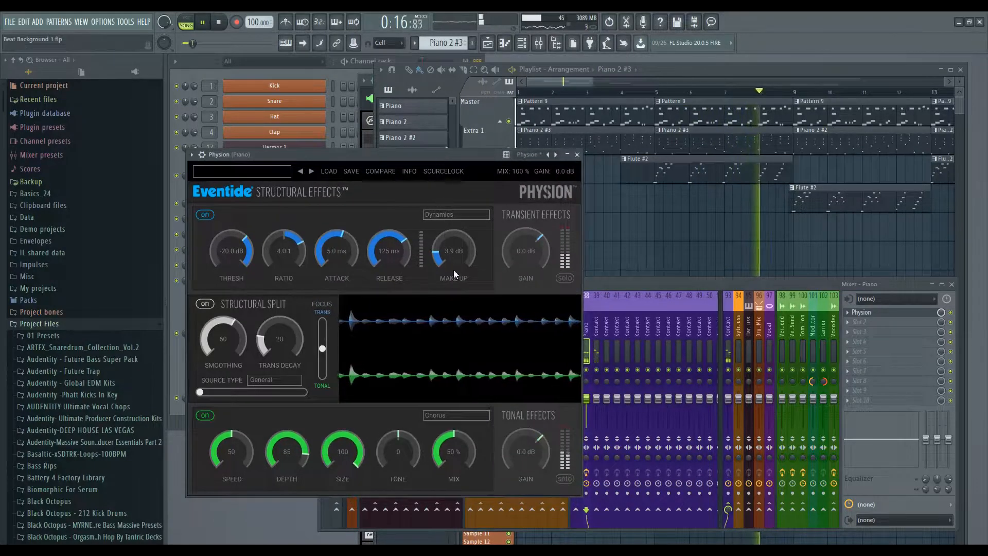
click(565, 279)
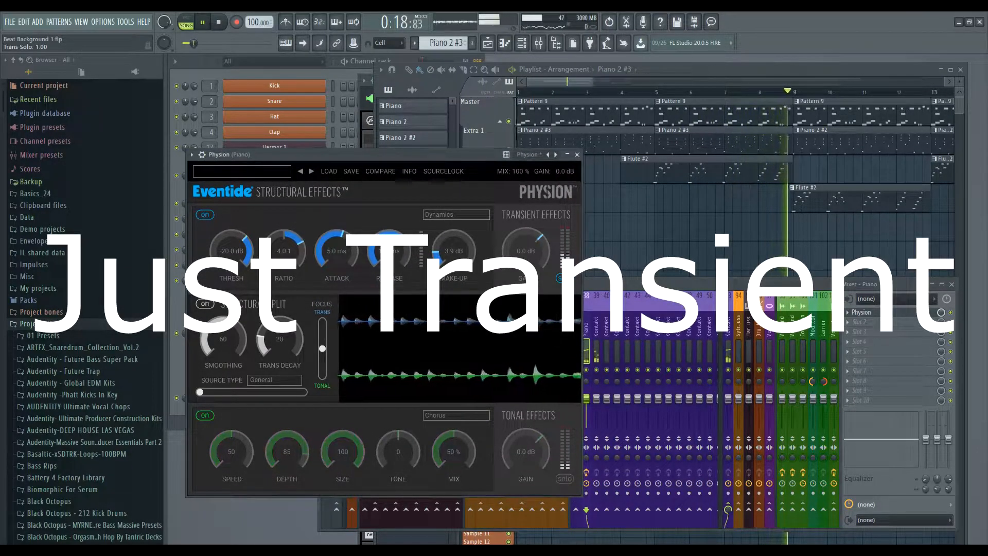
click(569, 480)
key(space)
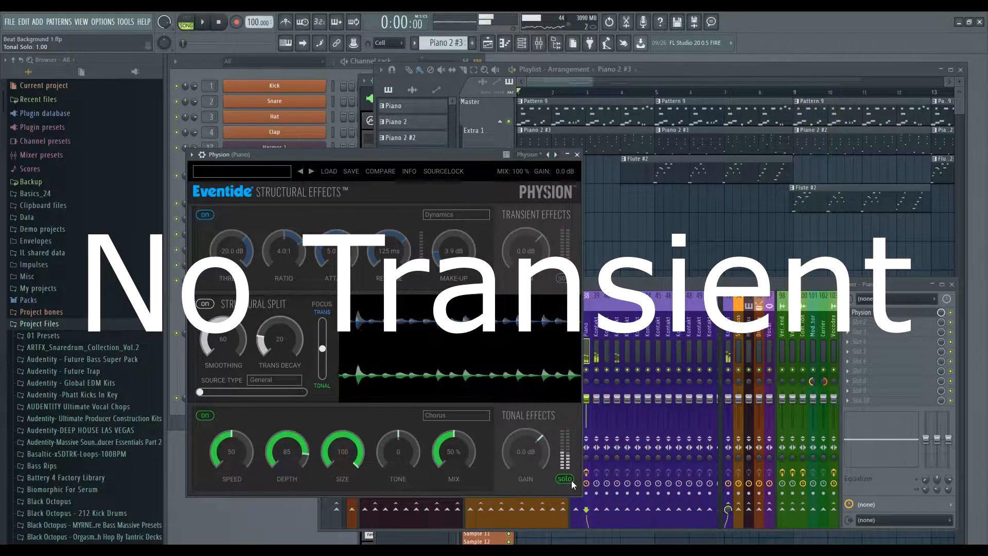
click(590, 373)
key(space)
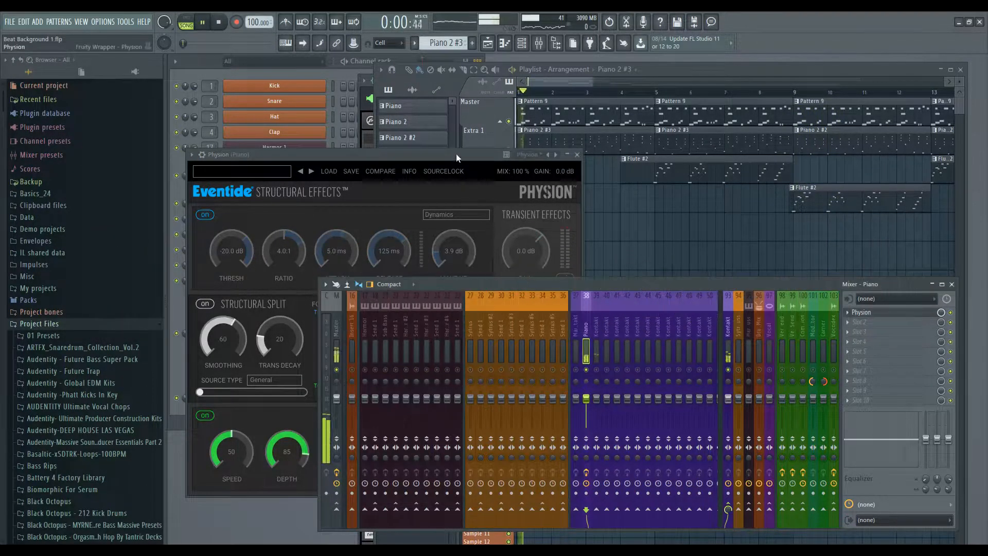
Solo the piano transients once more, then switch the solo off for the full sound.
click(456, 154)
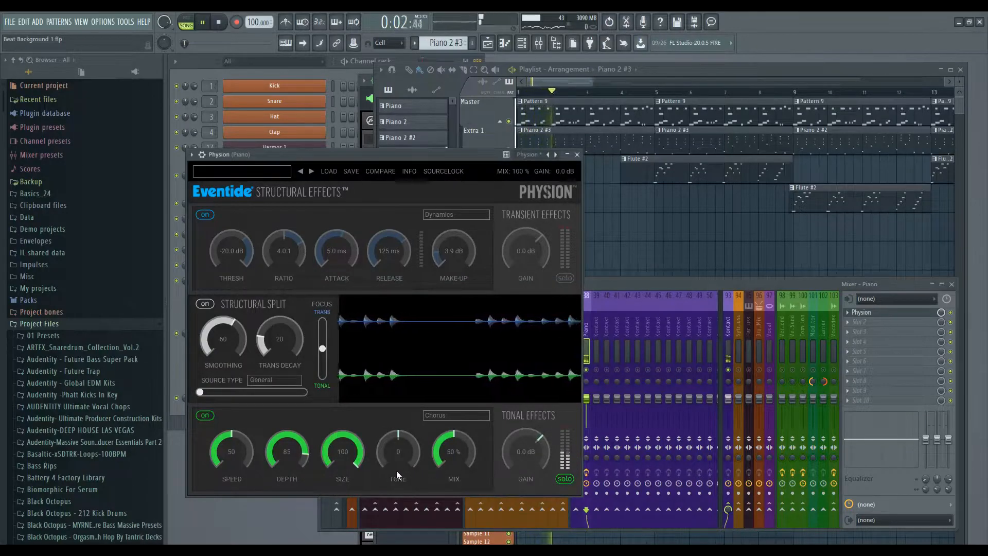
click(566, 278)
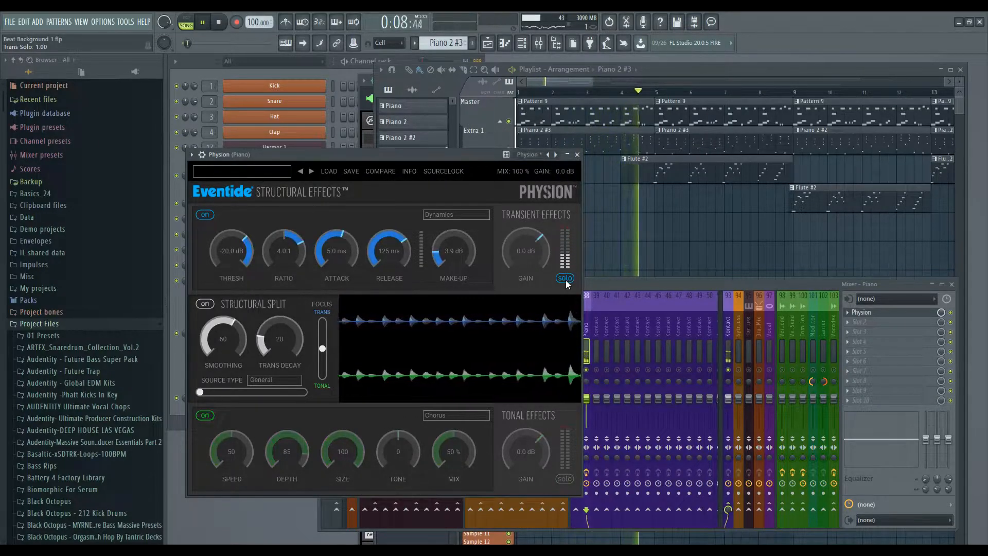
click(566, 280)
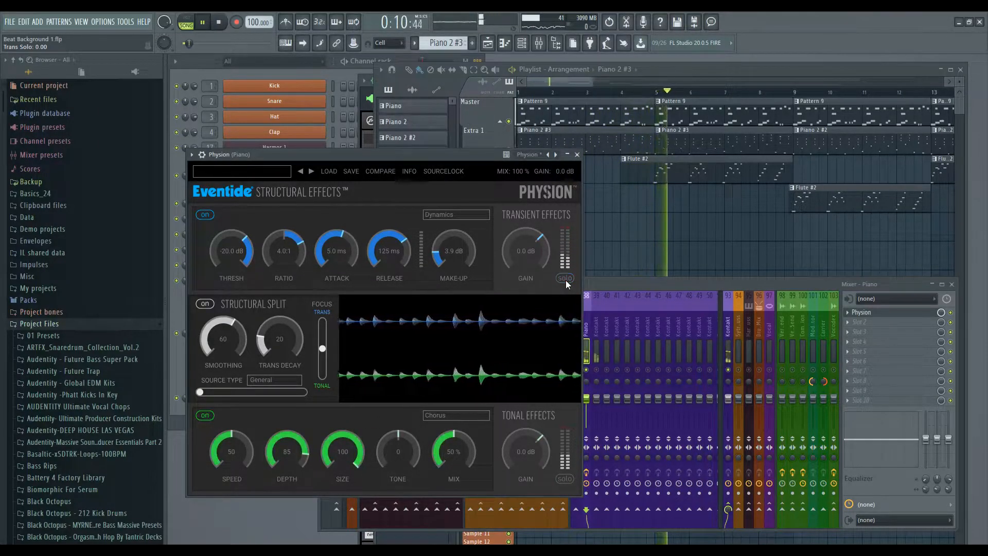
click(954, 315)
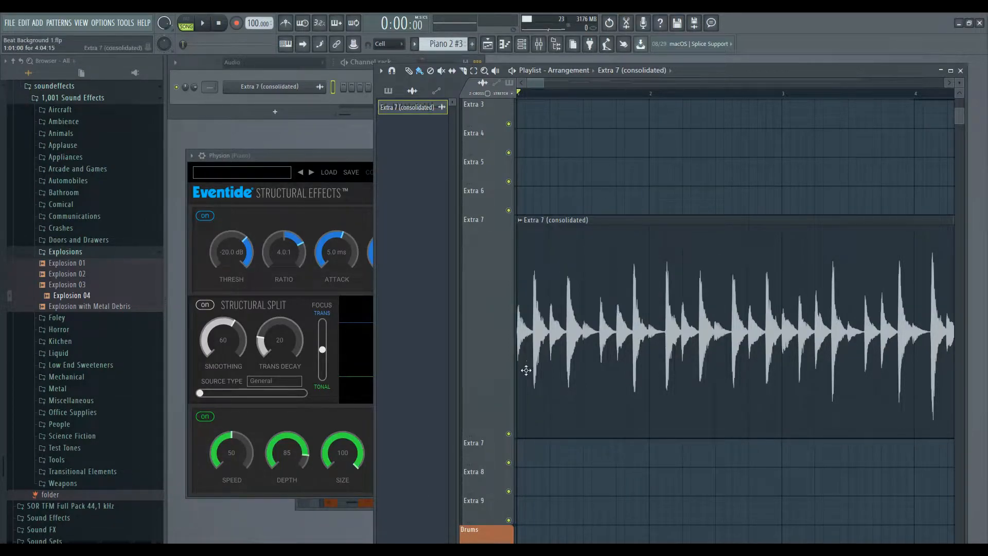
Solo the Extra 7 drum track and play it briefly from the start.
right_click(508, 433)
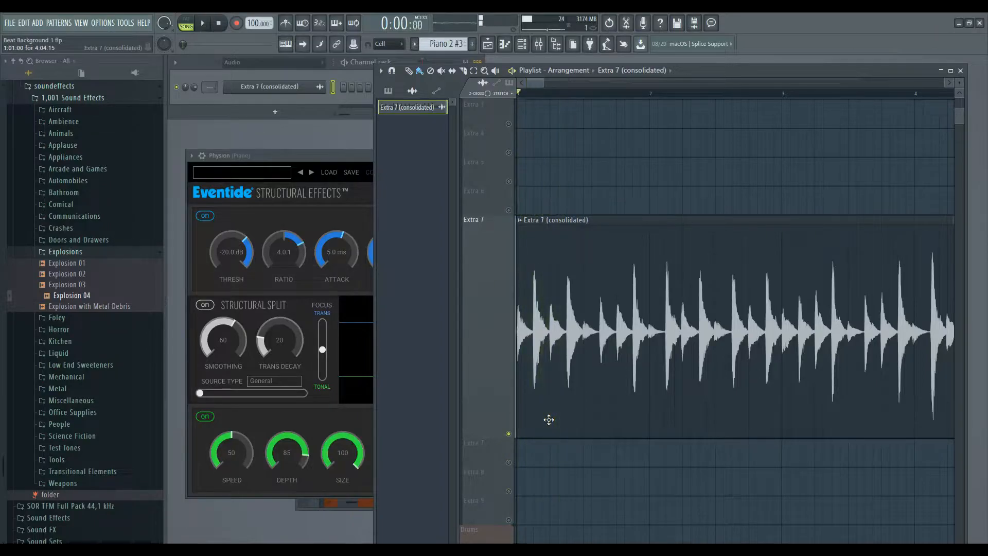
key(space)
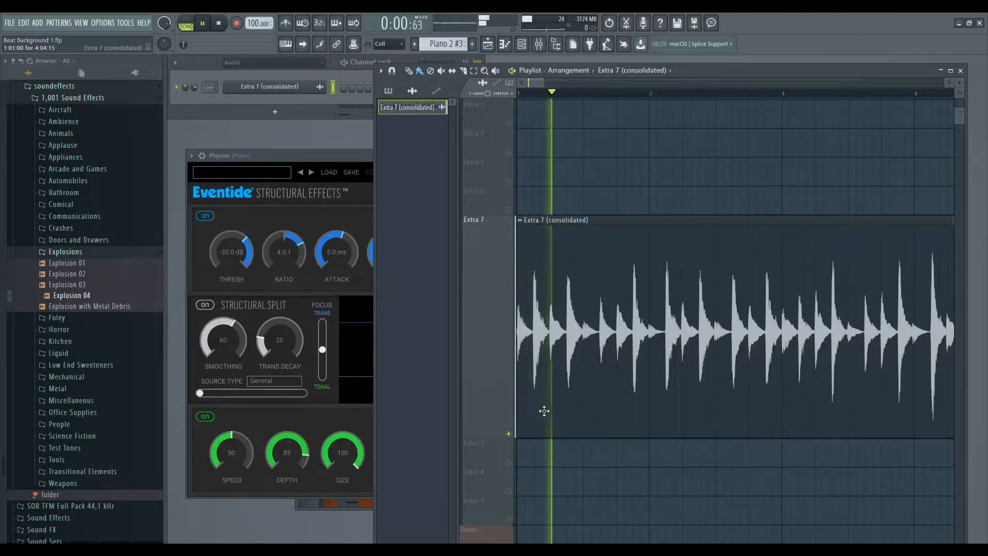
key(space)
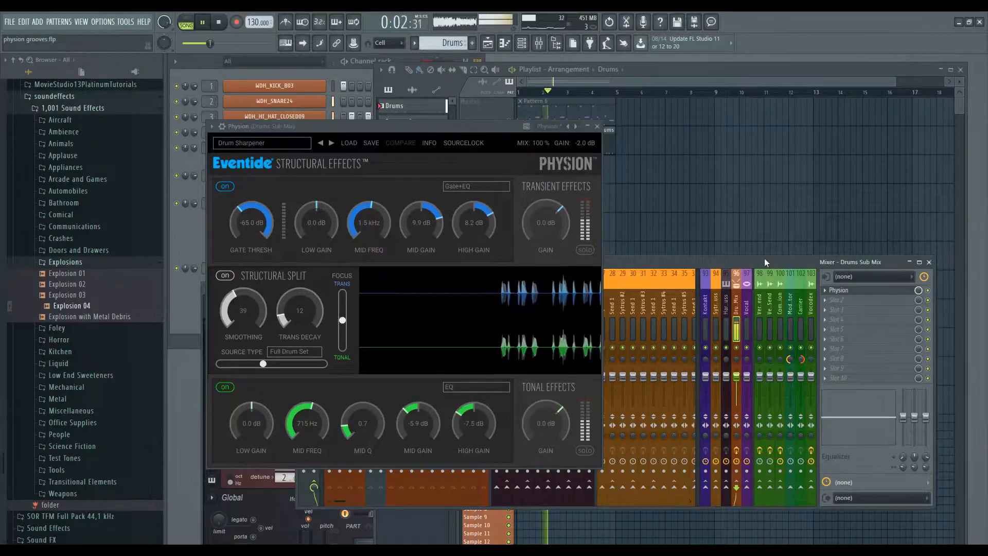
Solo the Drum Sharpener's transient layer, then toggle its tonal-only layer on and off twice.
click(584, 250)
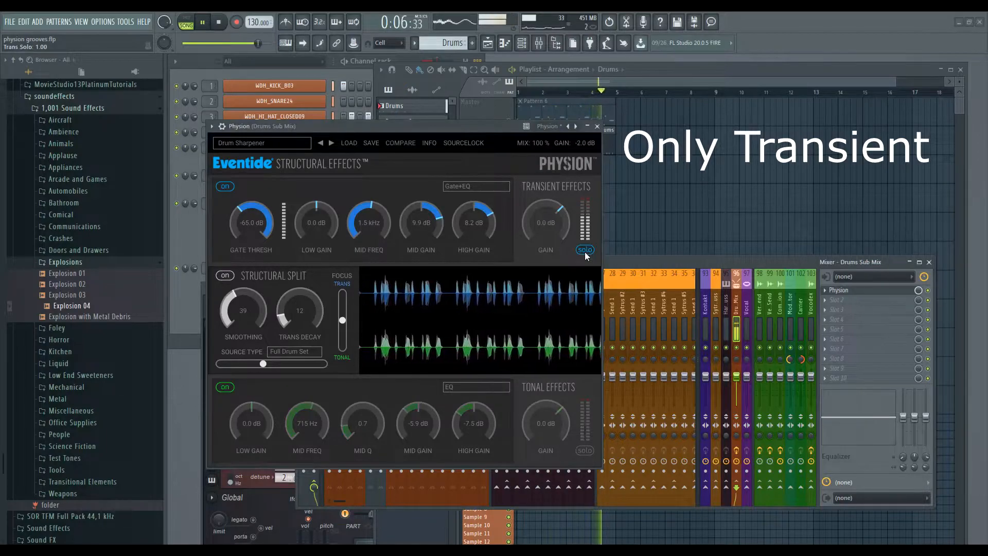
click(584, 451)
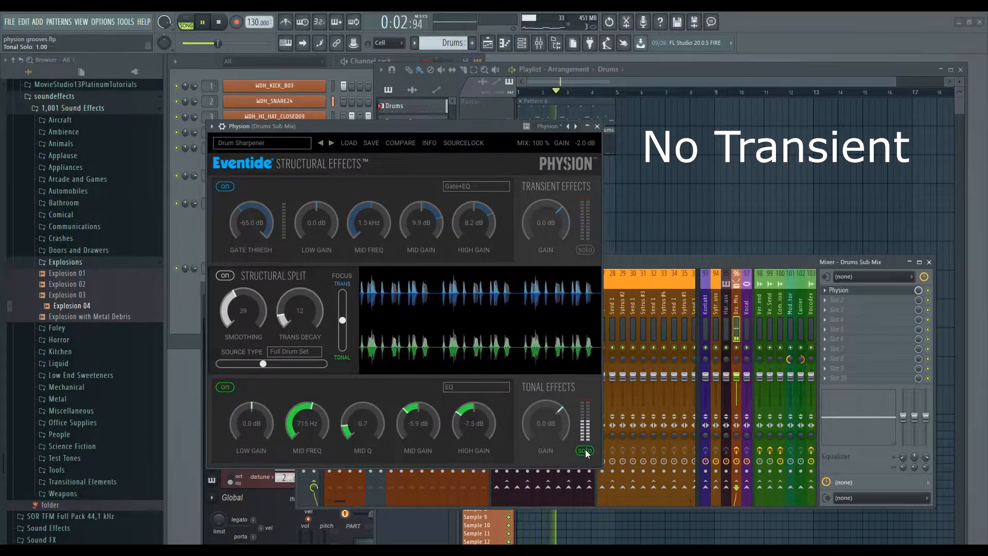
click(585, 451)
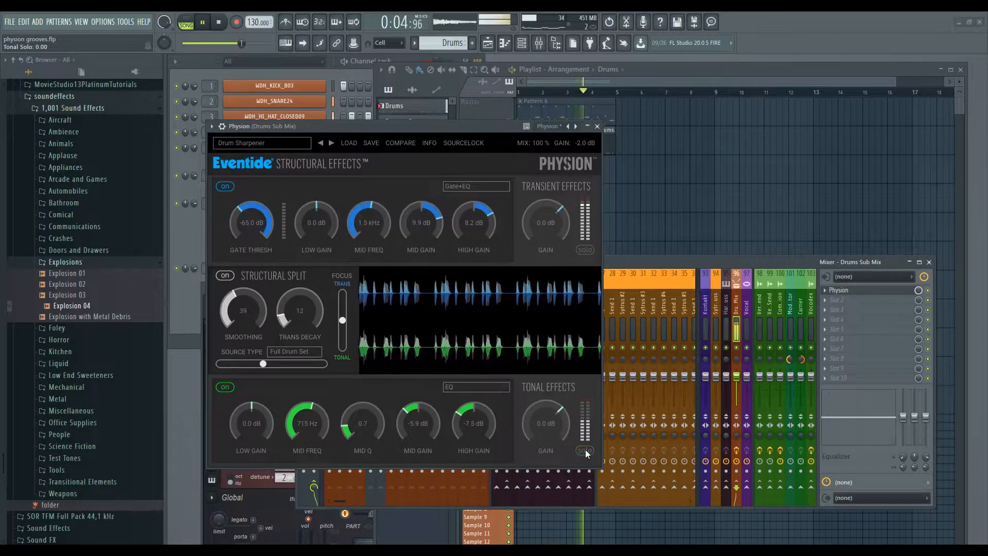
click(585, 451)
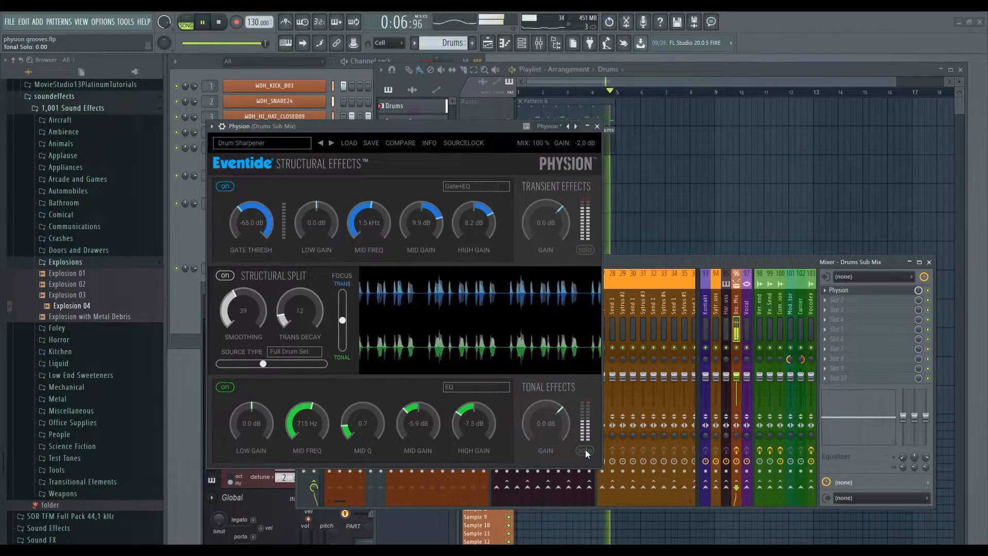
click(585, 451)
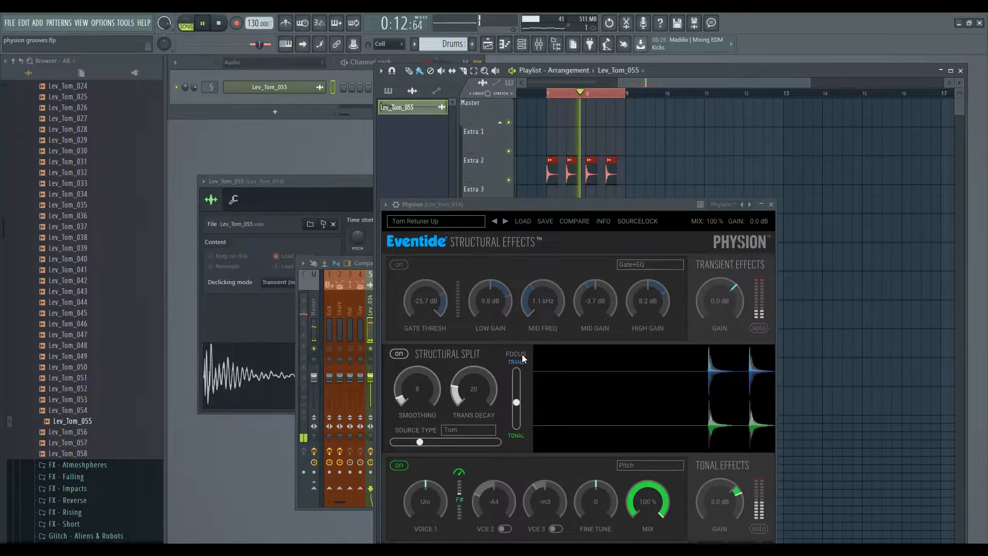
Shift Physion's Voice 1 pitch down a minor second, then back up a semitone on the tom loop.
drag(424, 502, 424, 507)
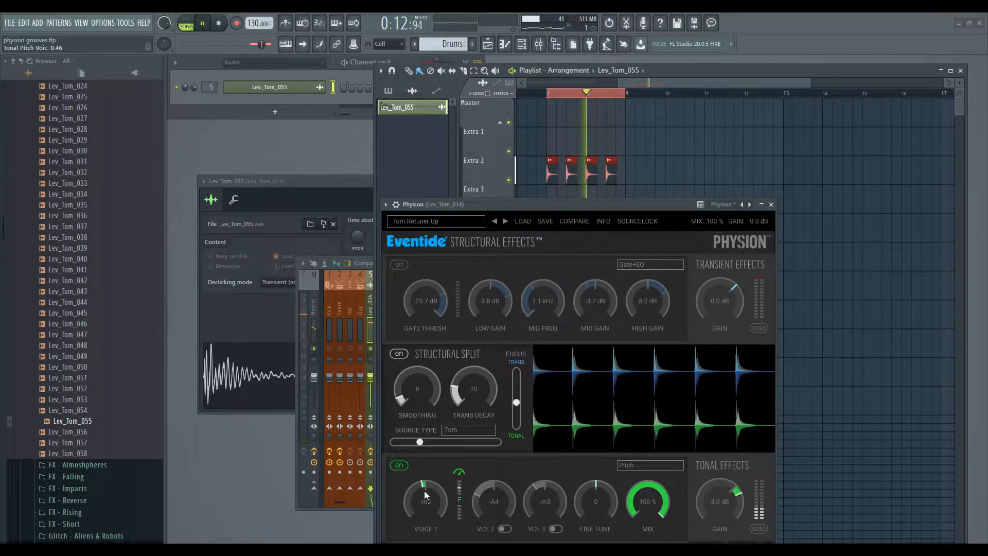
drag(425, 491, 424, 499)
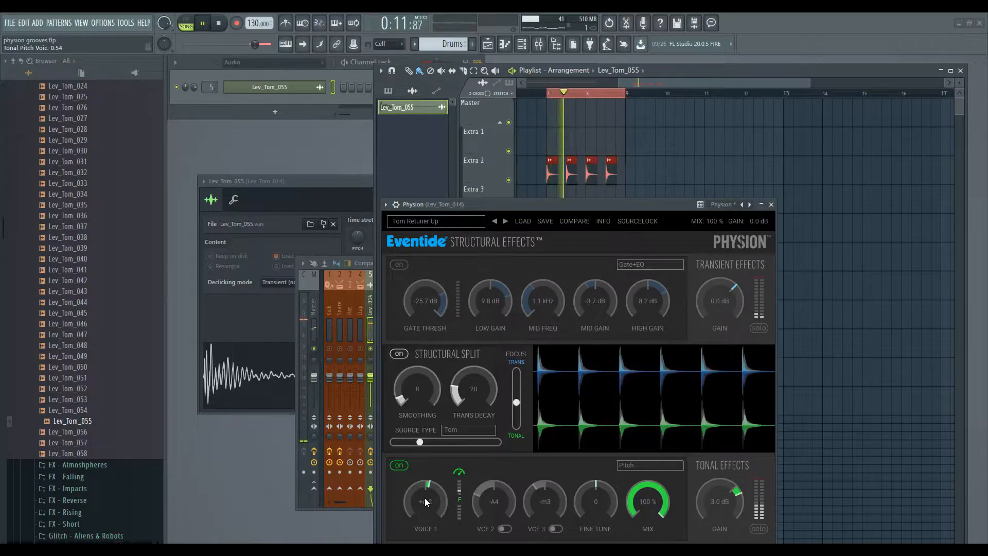
drag(425, 498, 424, 505)
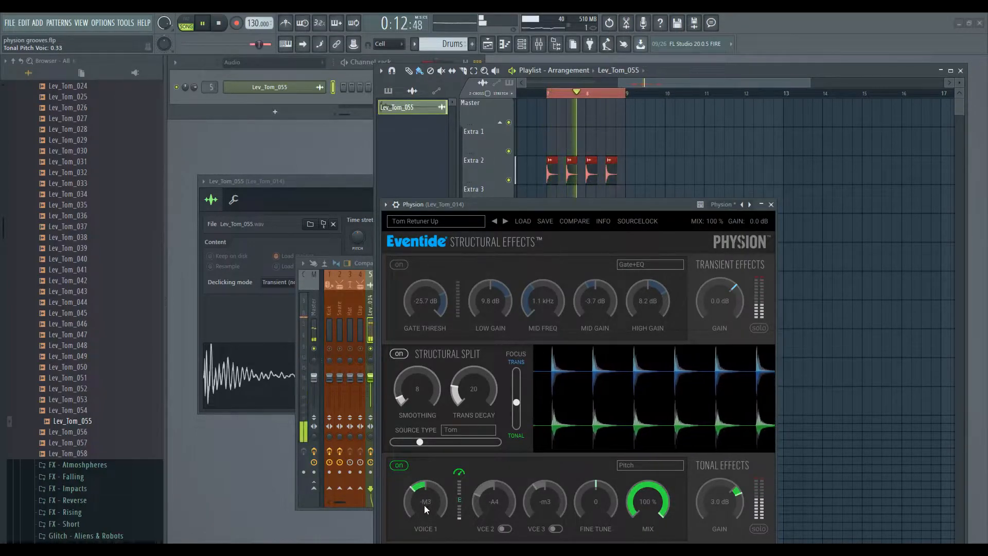
drag(425, 505, 424, 490)
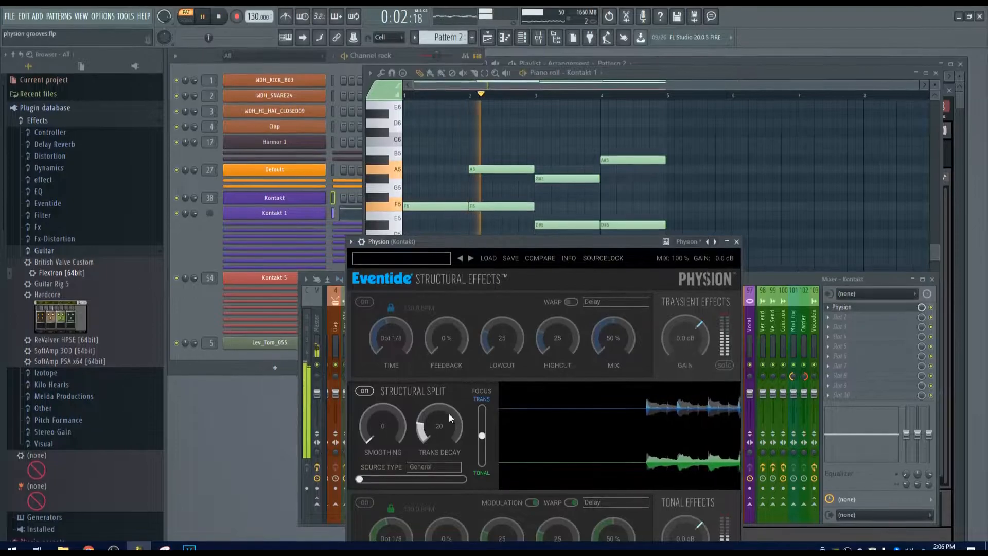
Solo the transient, then tonal layer, raising split smoothing and setting trans decay to 24.
click(724, 365)
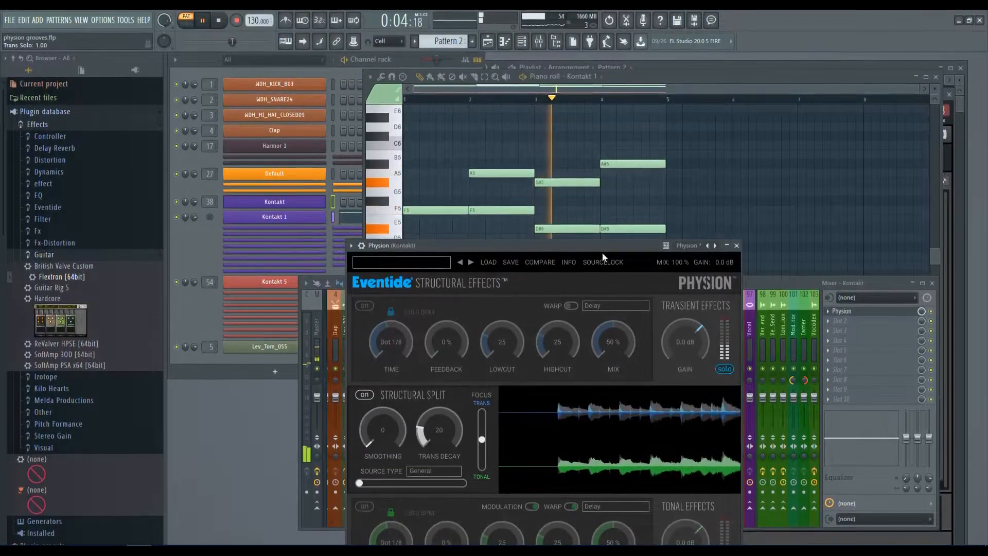
drag(545, 245, 481, 165)
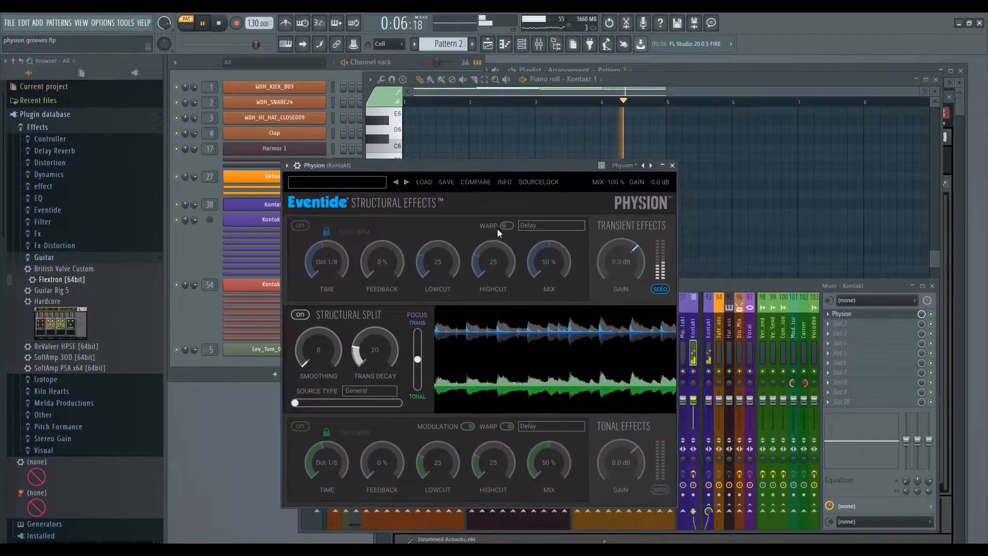
drag(323, 357, 378, 350)
click(660, 489)
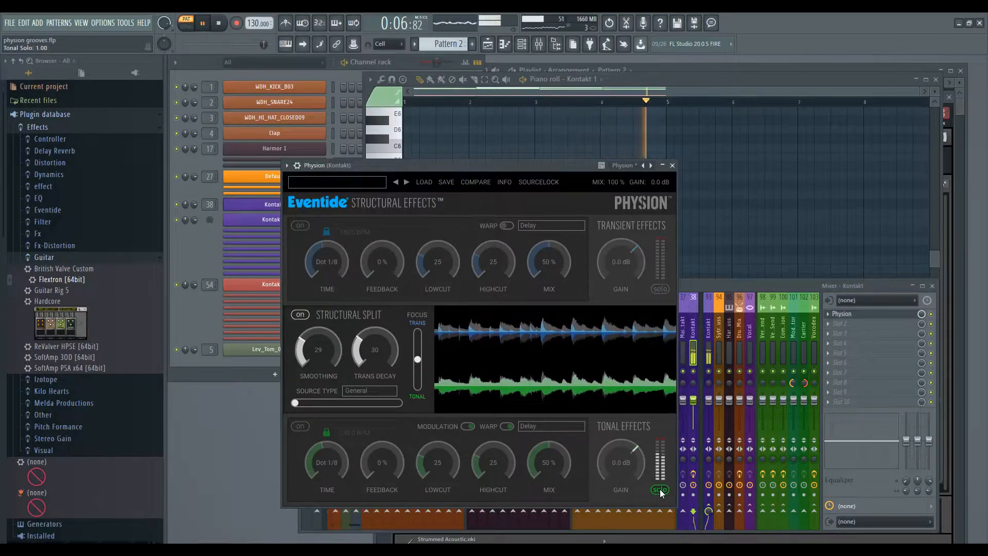
drag(373, 357, 373, 342)
Turn off the tonal solo and boost the transient gain to 5.2, then 9.0 dB.
click(665, 489)
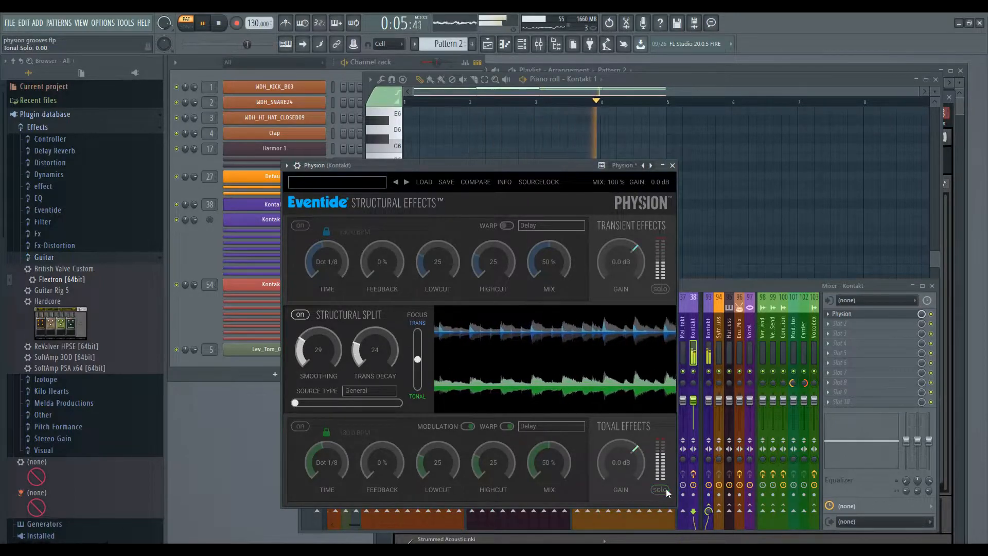
drag(618, 255, 623, 193)
mouse_move(621, 272)
mouse_down()
mouse_move(621, 248)
mouse_move(618, 270)
mouse_up()
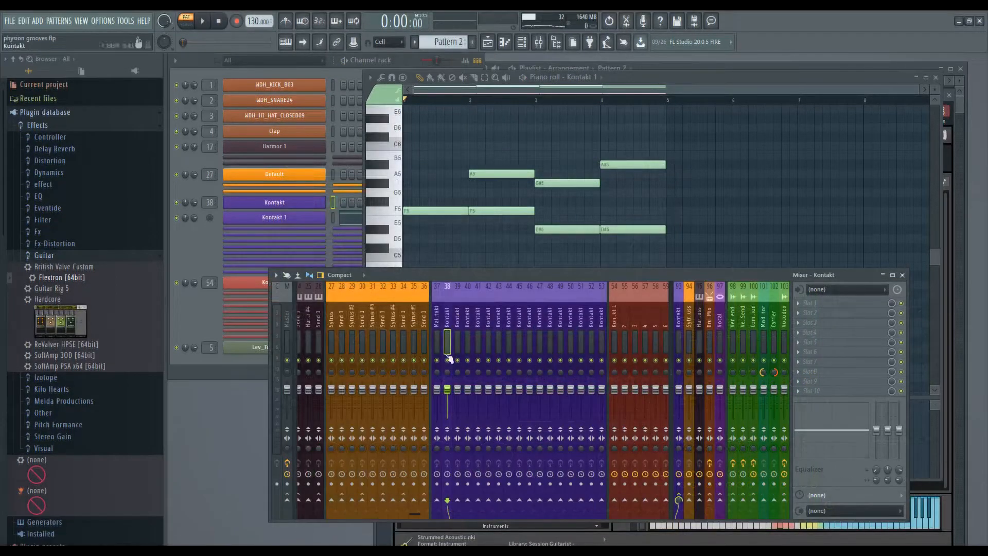
Send the Kontakt track to track 44, cut the Trans track's sustain to -60%, and play.
click(509, 500)
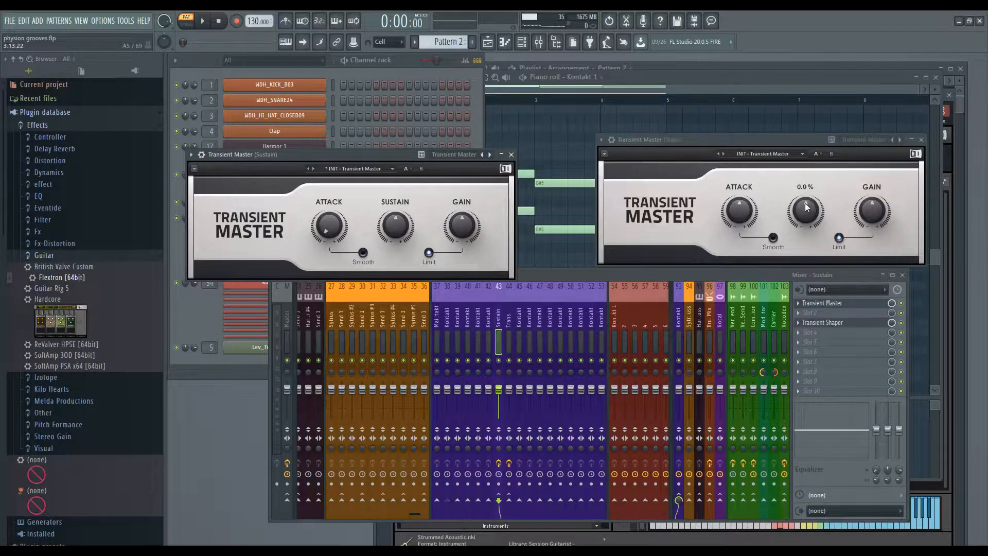
drag(808, 211, 808, 242)
click(370, 153)
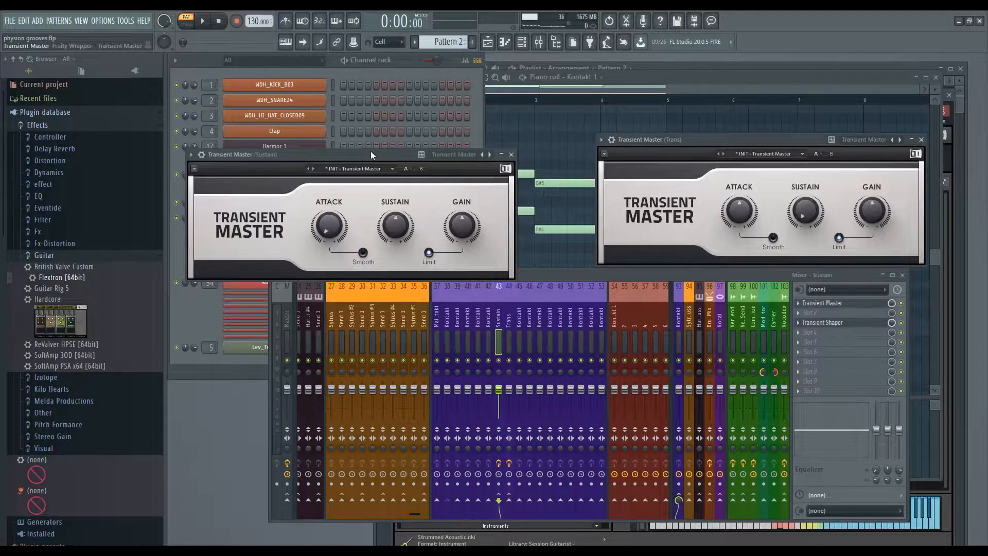
key(space)
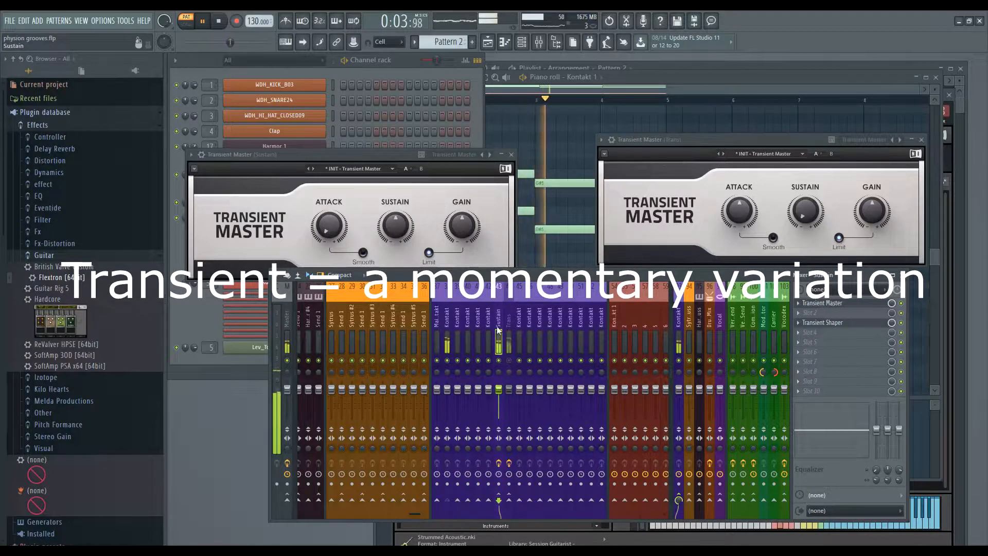
Enable Smooth on both Transient Masters, unmute Trans, mute Sustain, and tweak Sustain's volume and sustain.
click(363, 253)
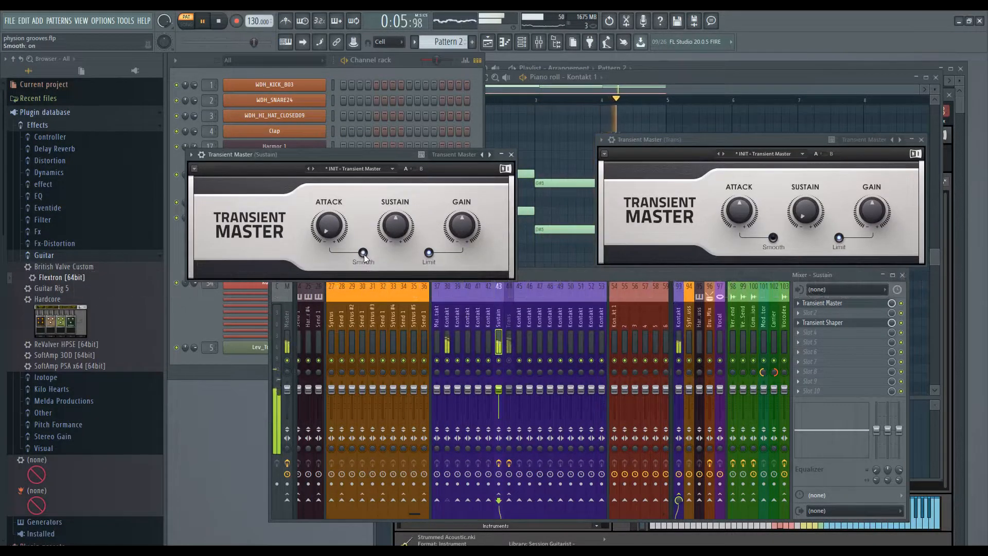
click(773, 238)
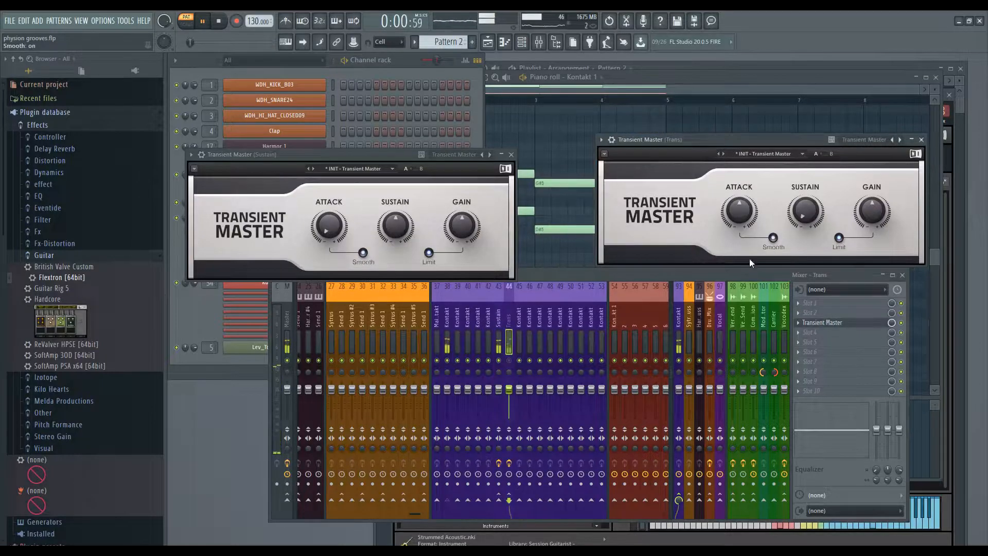
click(508, 361)
click(499, 362)
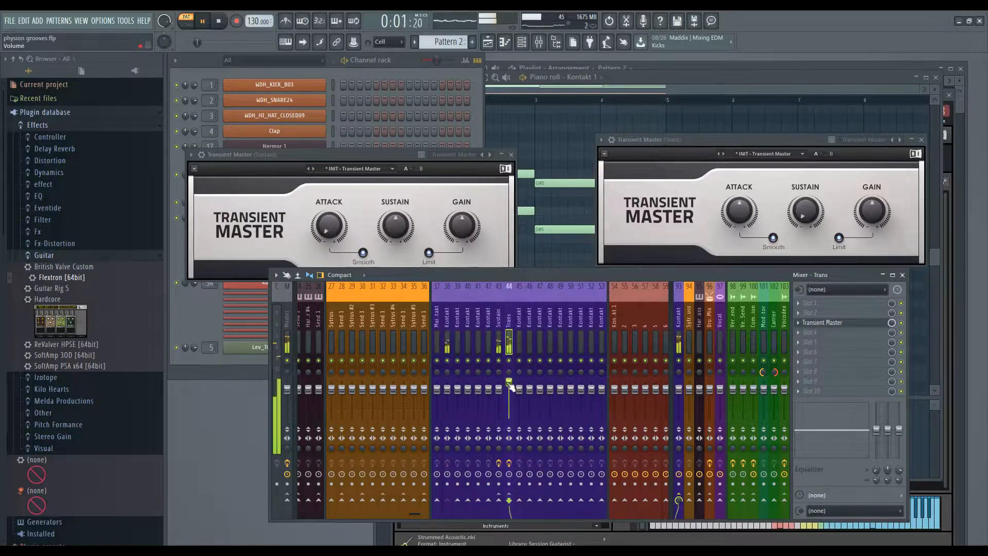
drag(499, 389, 498, 387)
drag(396, 225, 396, 227)
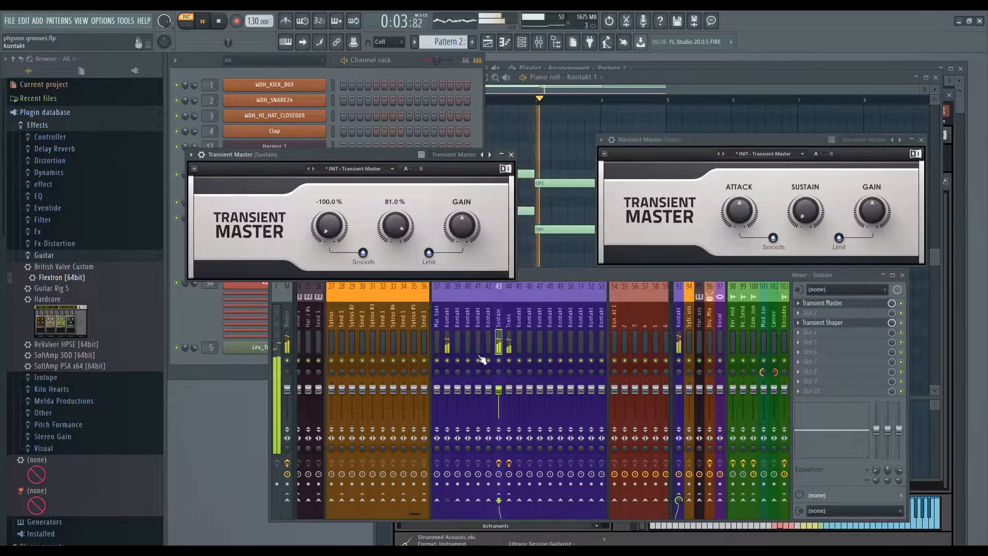
Stop playback and select the Kontakt mixer track.
click(518, 381)
key(space)
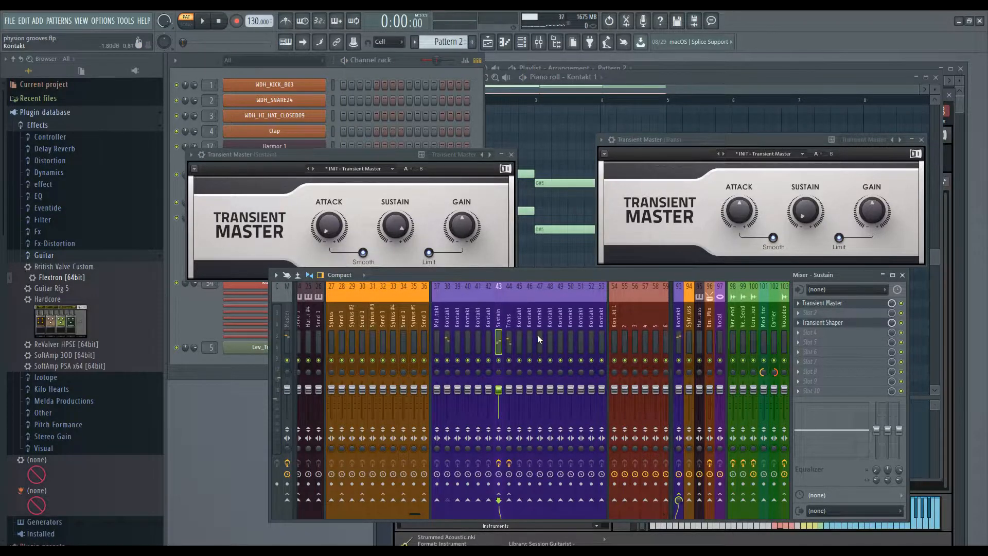
click(447, 330)
Load Eventide Physion into the Kontakt track's first slot and switch off both effect sections.
click(799, 305)
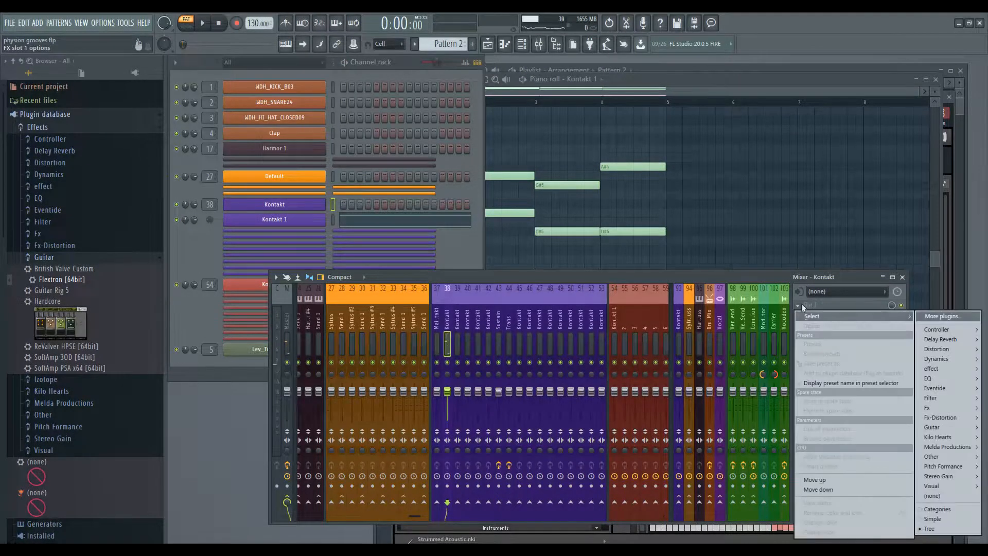
mouse_move(942, 388)
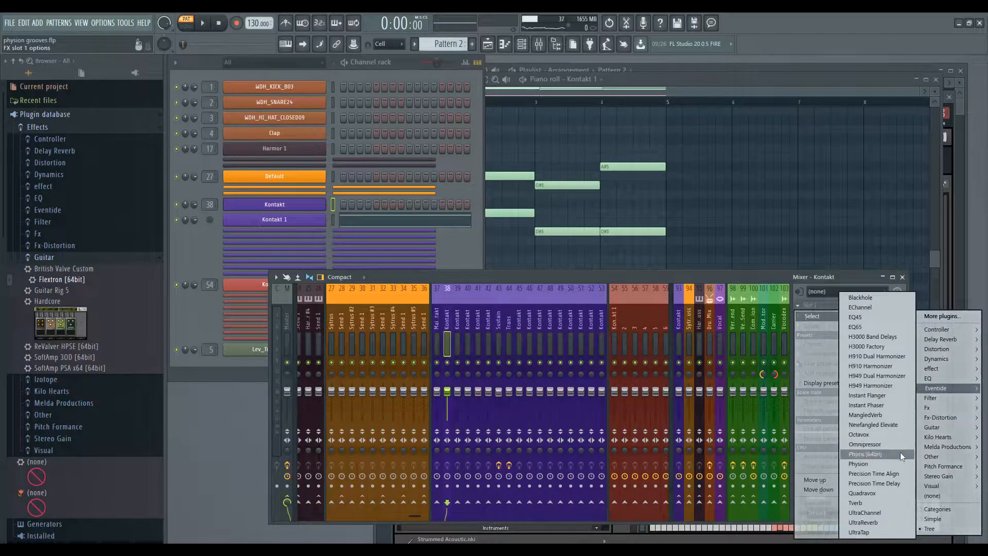
click(900, 461)
drag(444, 165, 645, 159)
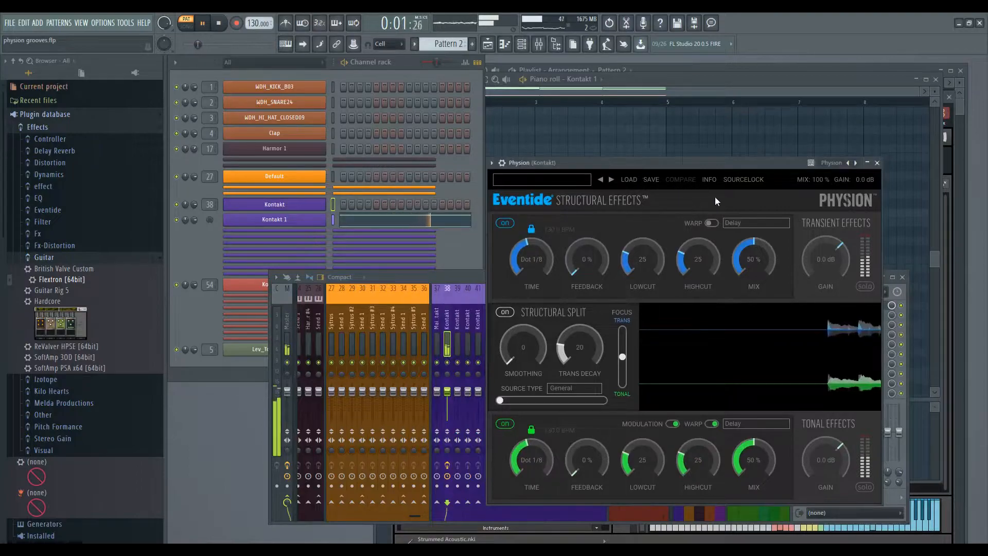
click(505, 223)
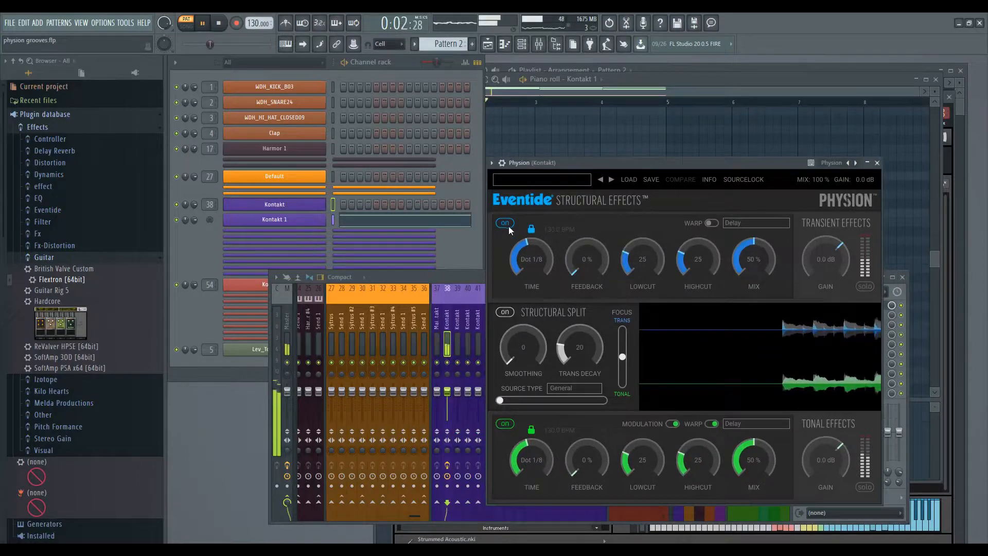
click(504, 423)
Set smoothing 40 and trans decay 55, audition both solos, and raise transient gain to about 4 dB.
drag(517, 351, 536, 325)
drag(576, 350, 523, 347)
click(863, 287)
drag(530, 355, 570, 330)
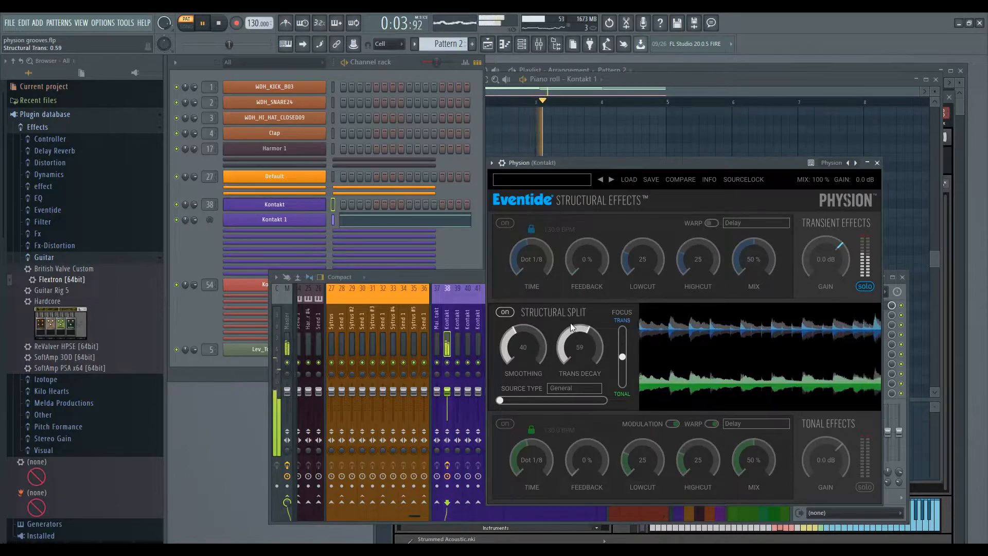
click(868, 487)
click(867, 487)
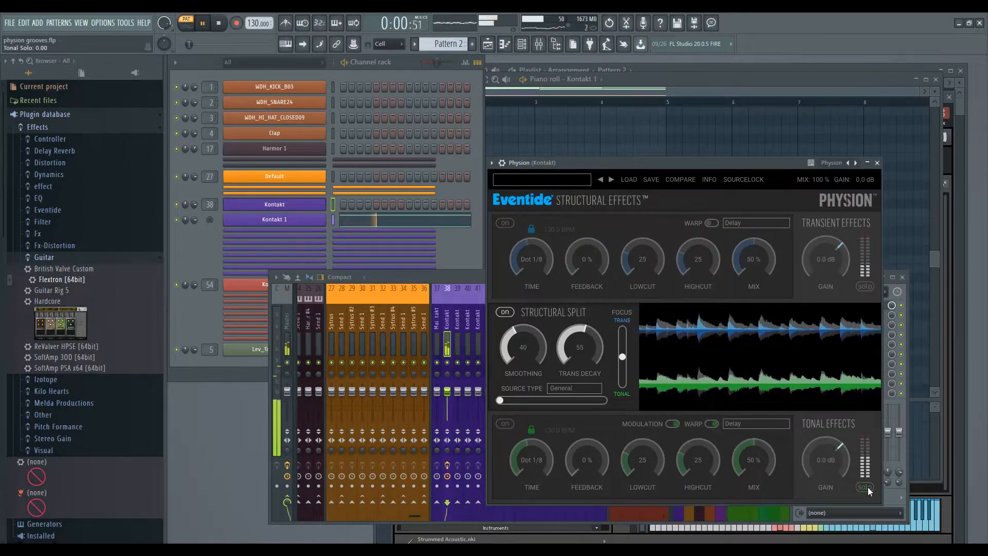
mouse_move(825, 271)
mouse_down()
mouse_move(825, 249)
mouse_move(823, 266)
mouse_up()
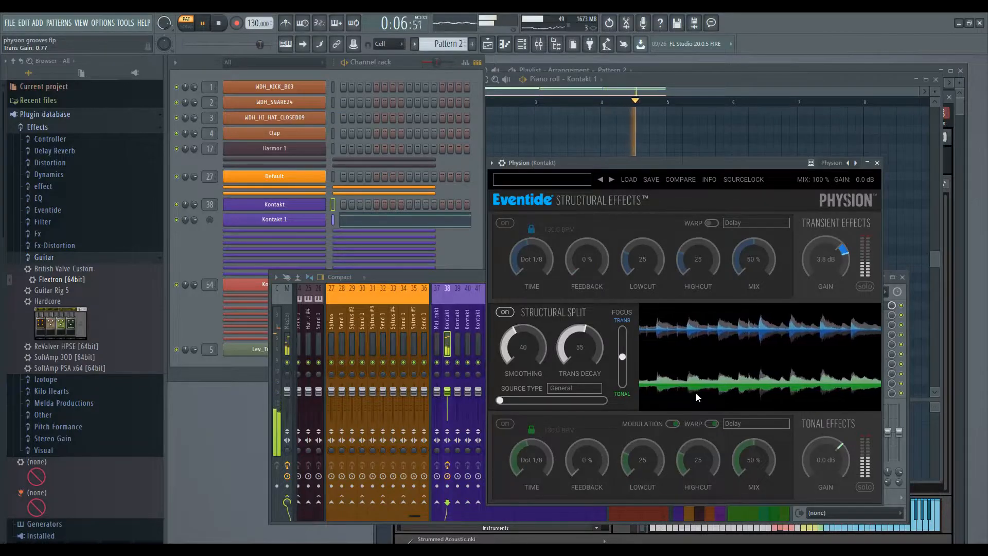
key(space)
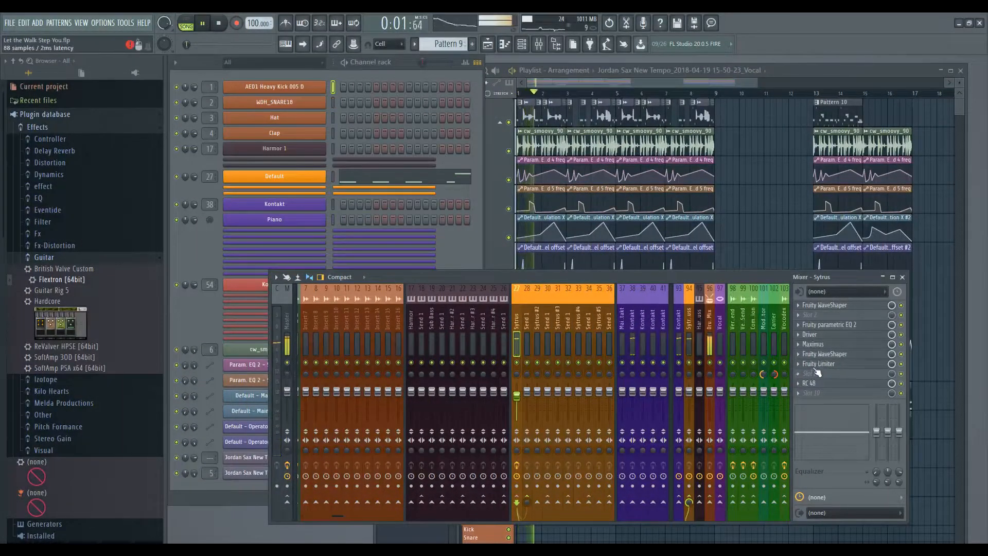
Load Physion into slot 6 of the Sytrus track and trim its tonal gain to about -2.3 dB.
scroll(817, 373, down, 1)
click(805, 354)
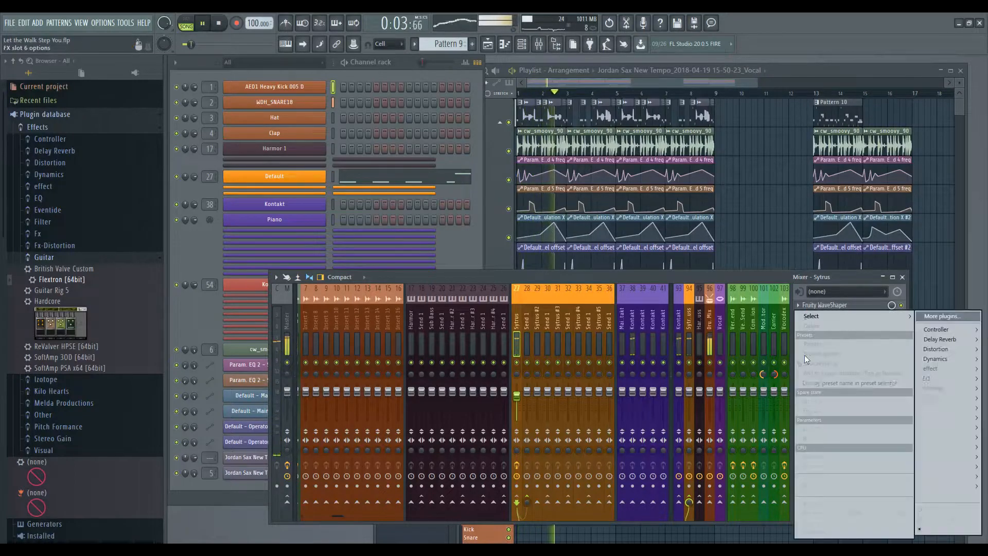
mouse_move(838, 315)
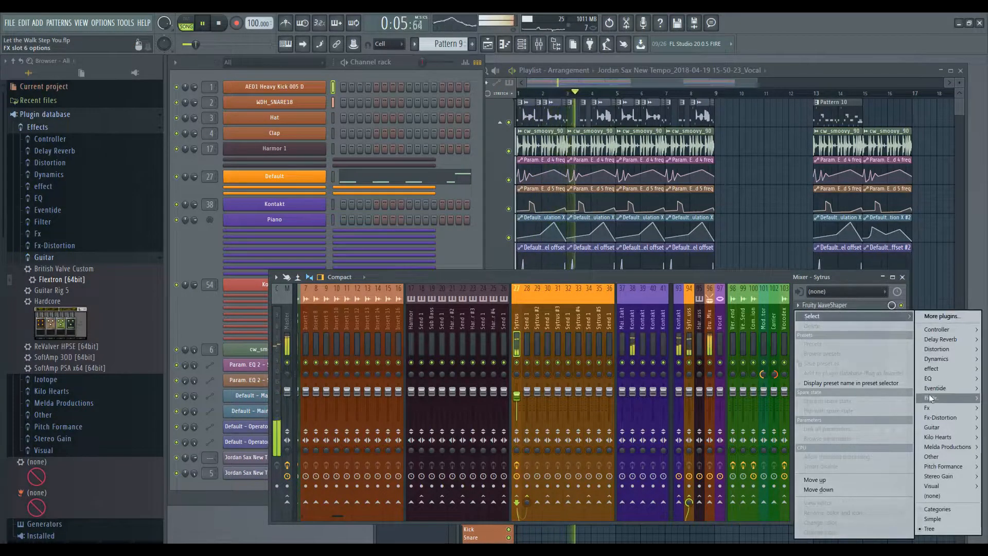
mouse_move(936, 388)
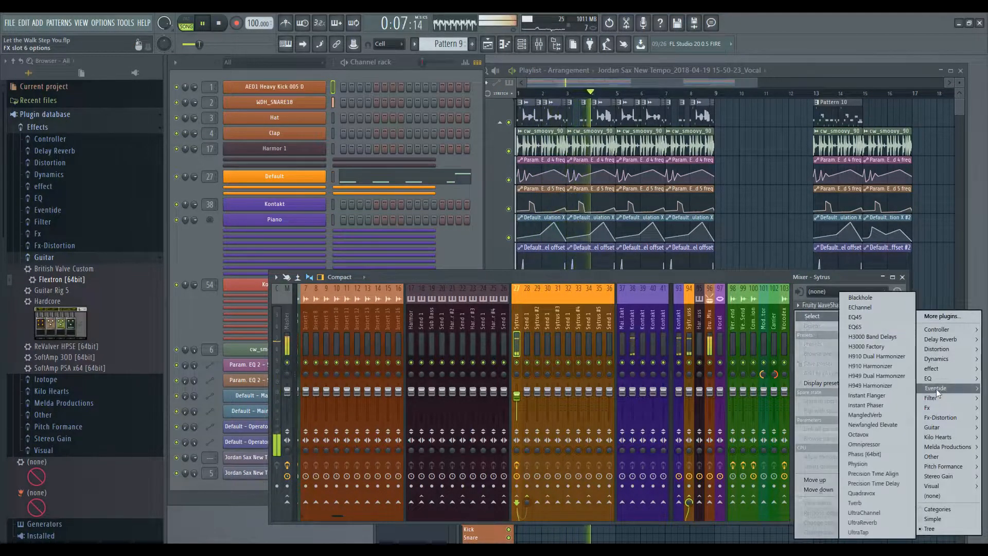
click(875, 464)
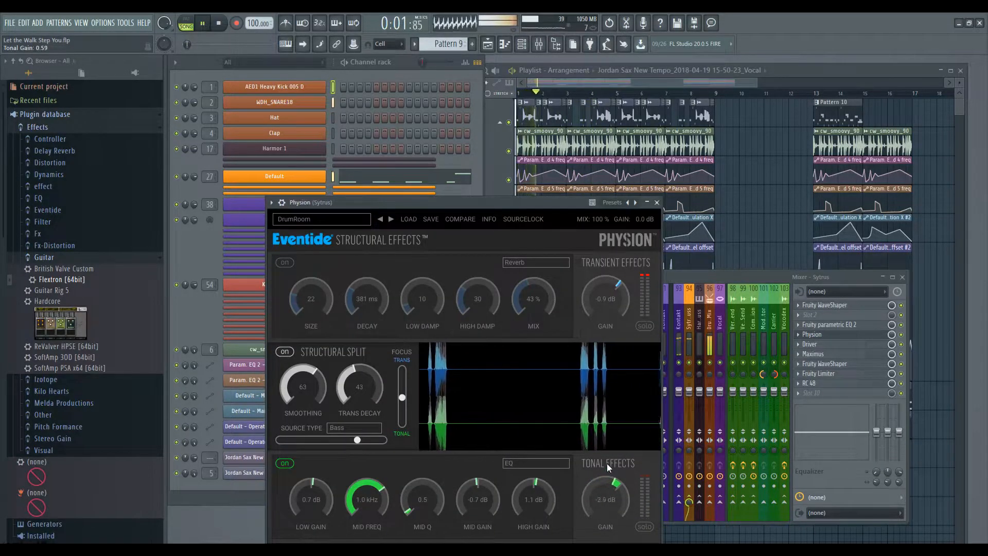
mouse_move(608, 492)
mouse_down()
mouse_move(600, 501)
mouse_move(601, 481)
mouse_move(600, 551)
mouse_move(606, 490)
mouse_up()
key(space)
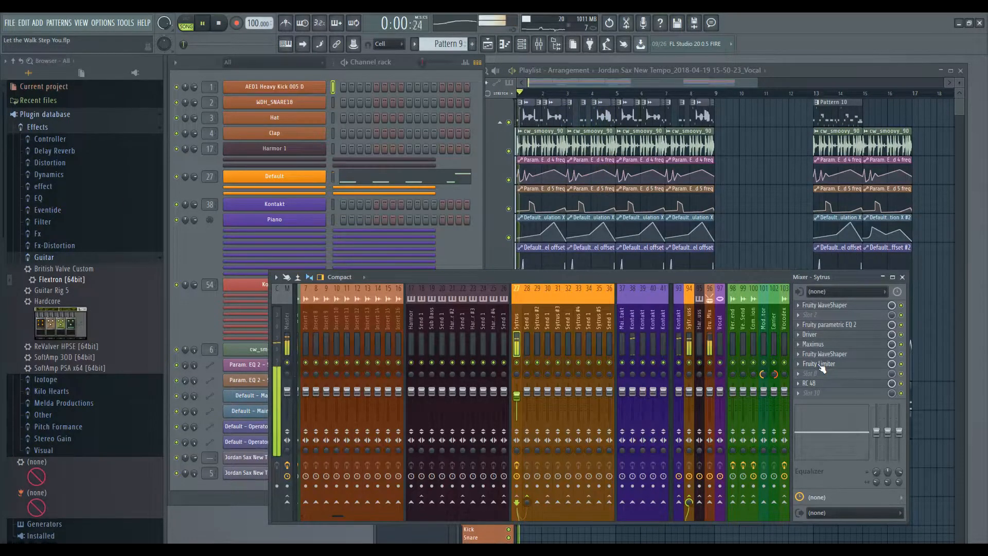
Move Fruity Limiter down to slot 8 and load Eventide Physion into slot 6.
drag(818, 370, 818, 373)
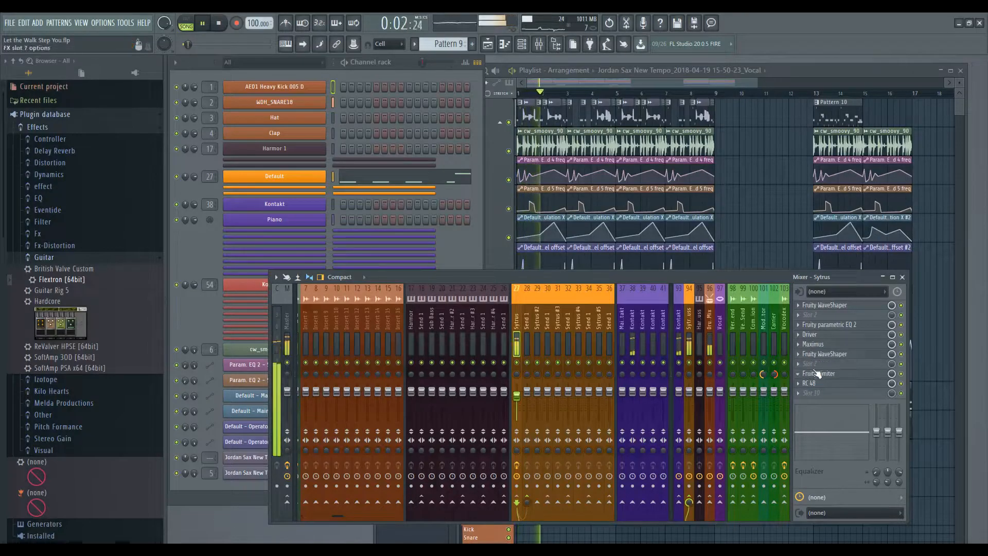
click(805, 354)
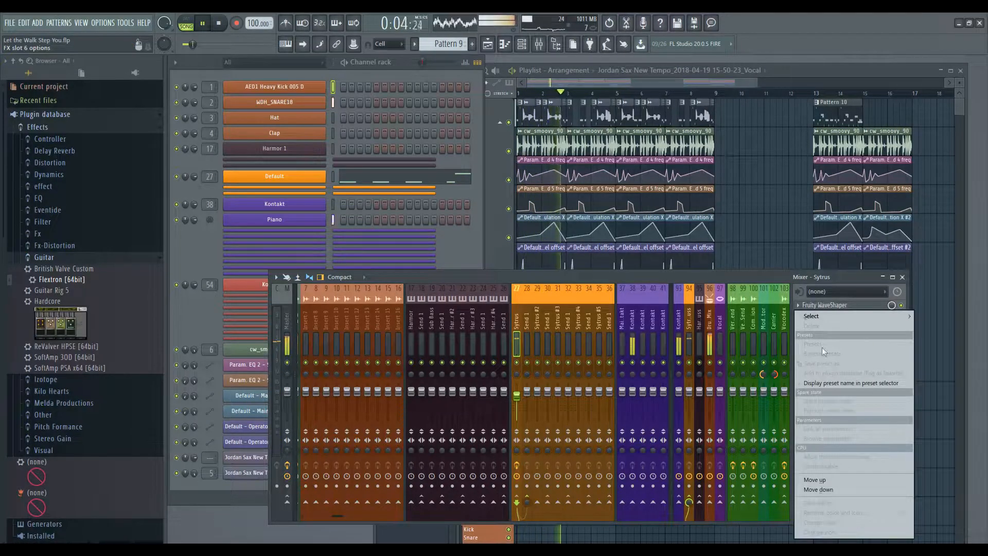
mouse_move(870, 314)
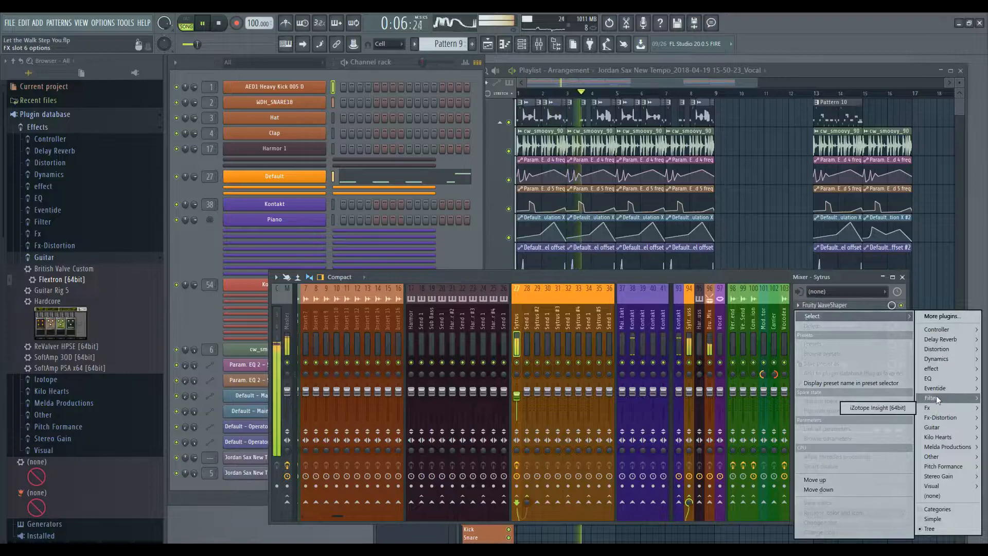
mouse_move(937, 389)
click(858, 464)
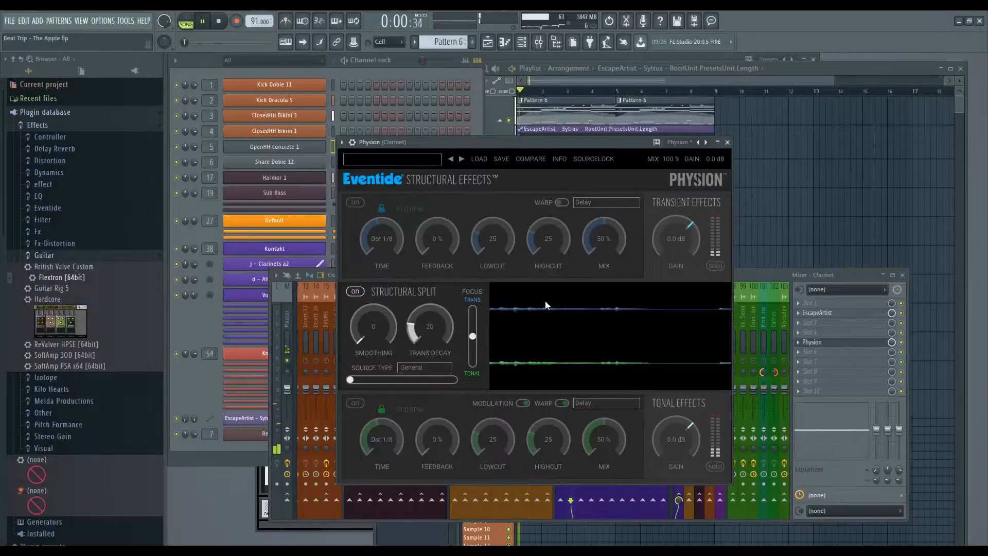
Solo Physion's Transient Effects output on the Clarinet insert.
click(713, 266)
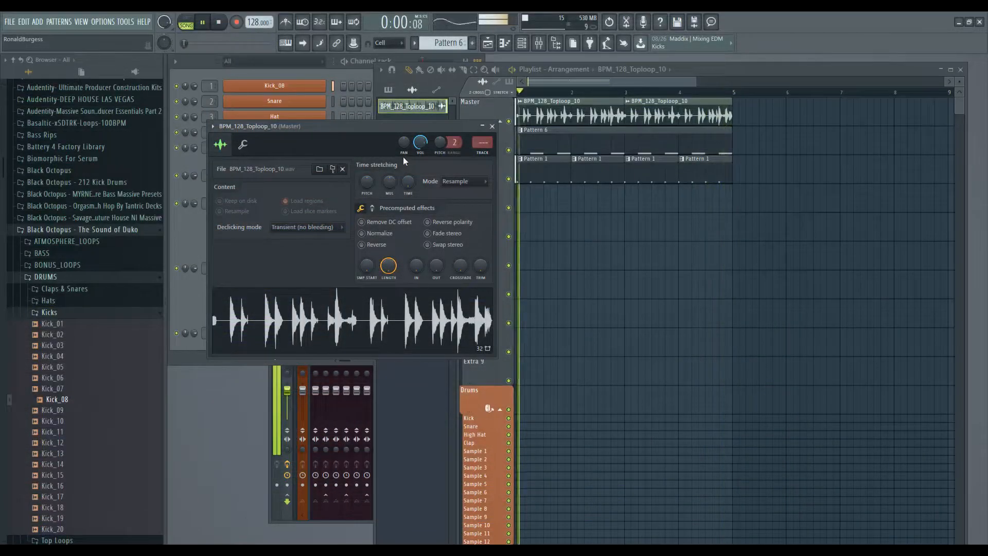
Turn Insert 7's Physion Transient Effects Gain fully down to -96 dB.
key(F9)
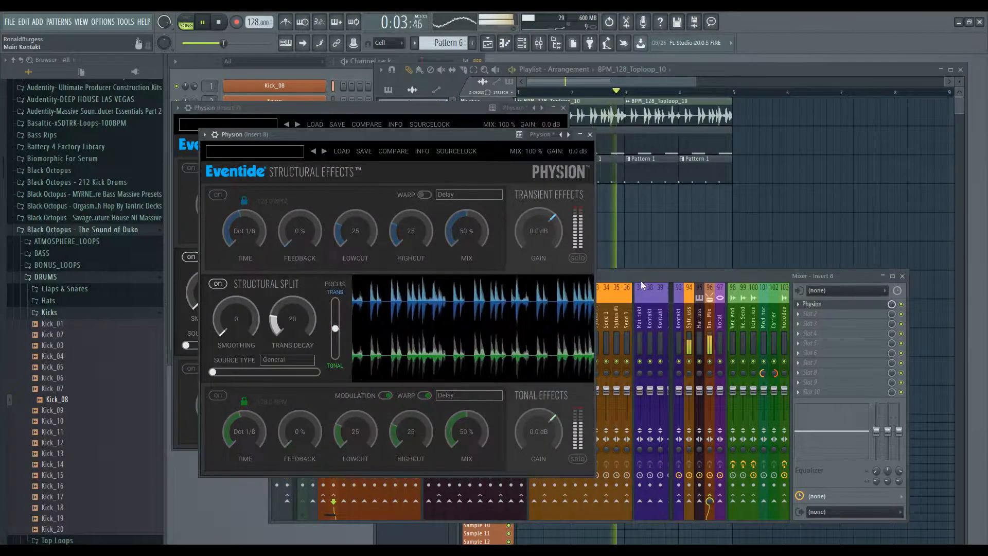
click(641, 278)
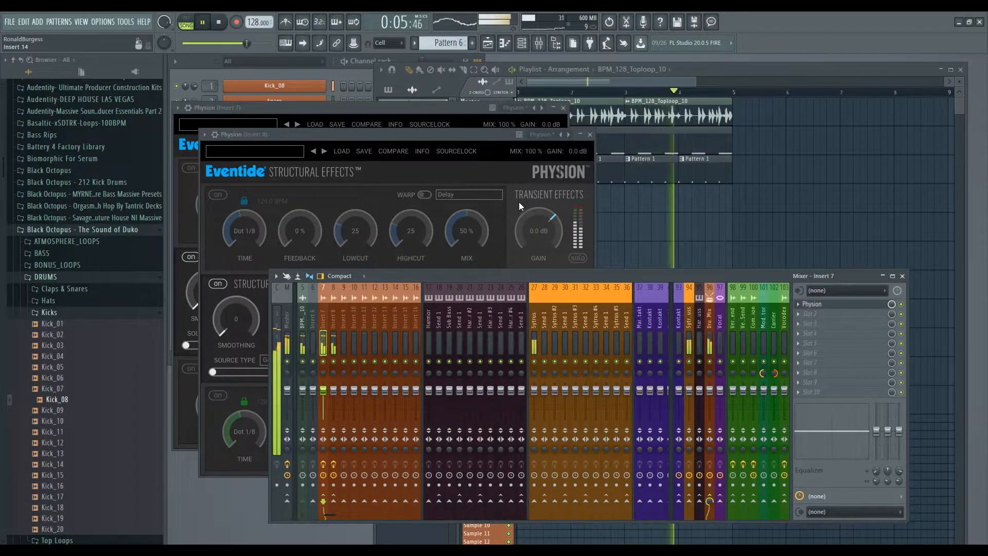
click(514, 211)
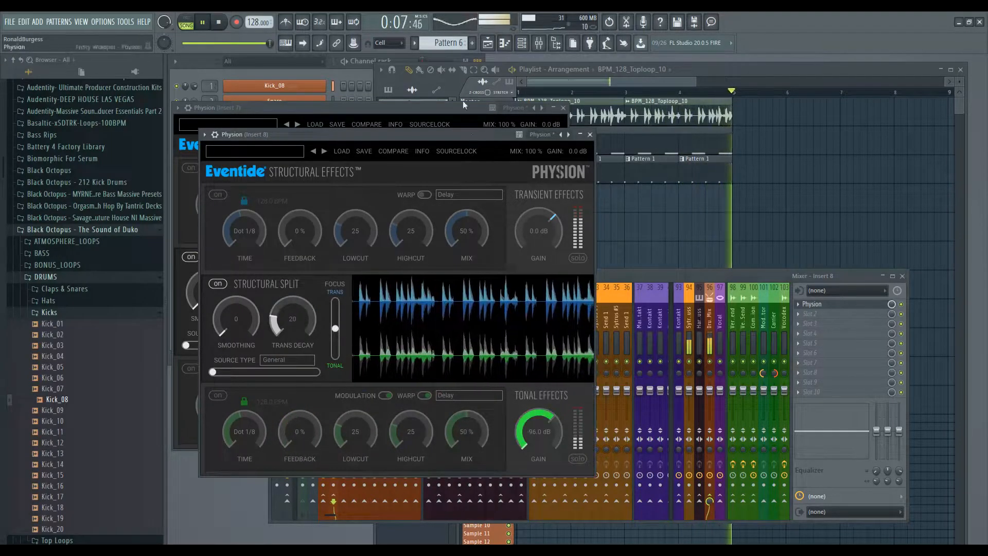
click(427, 104)
drag(514, 213, 502, 320)
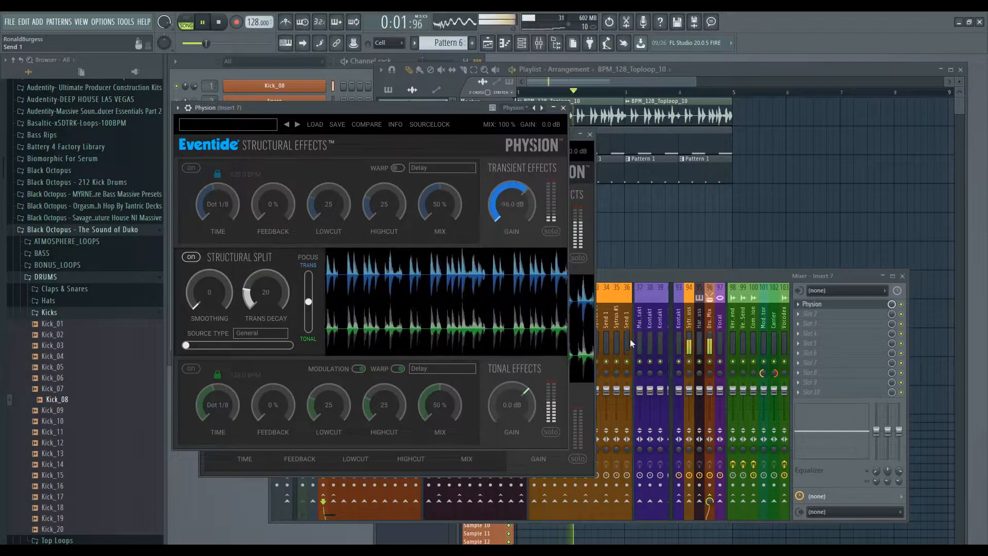
click(617, 273)
Solo and unsolo Insert 7, toggle its mute, and bring up the EQ plugin list for a slot.
right_click(323, 362)
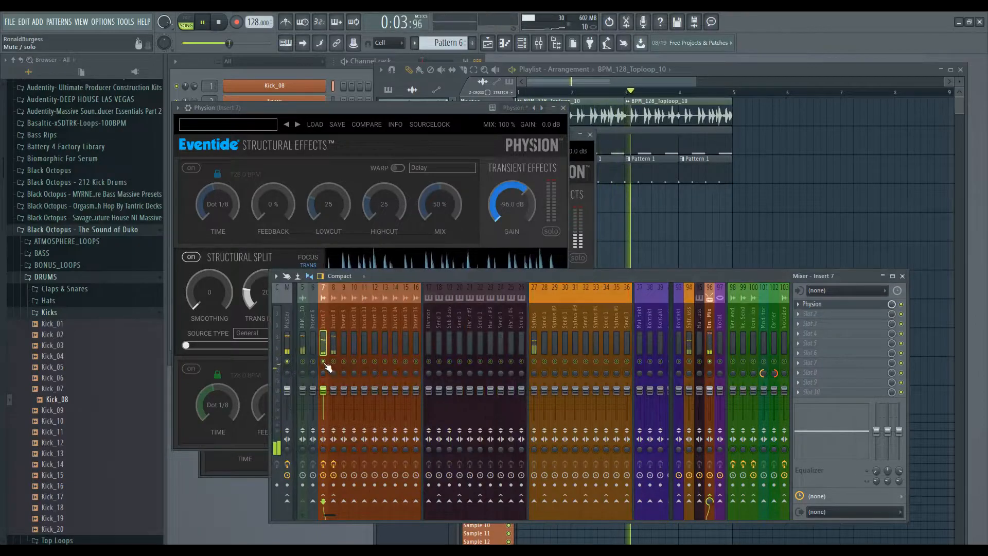
right_click(324, 362)
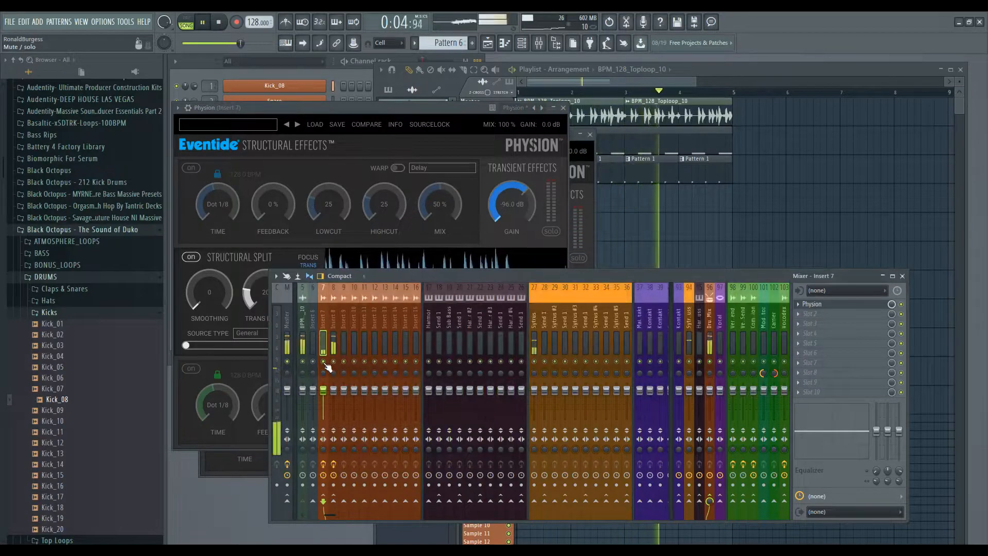
click(305, 346)
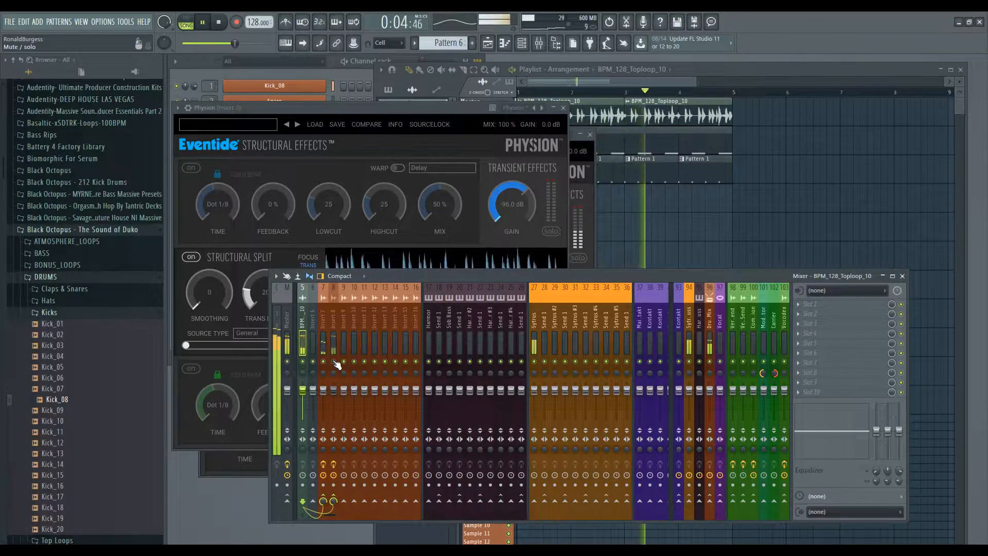
click(323, 363)
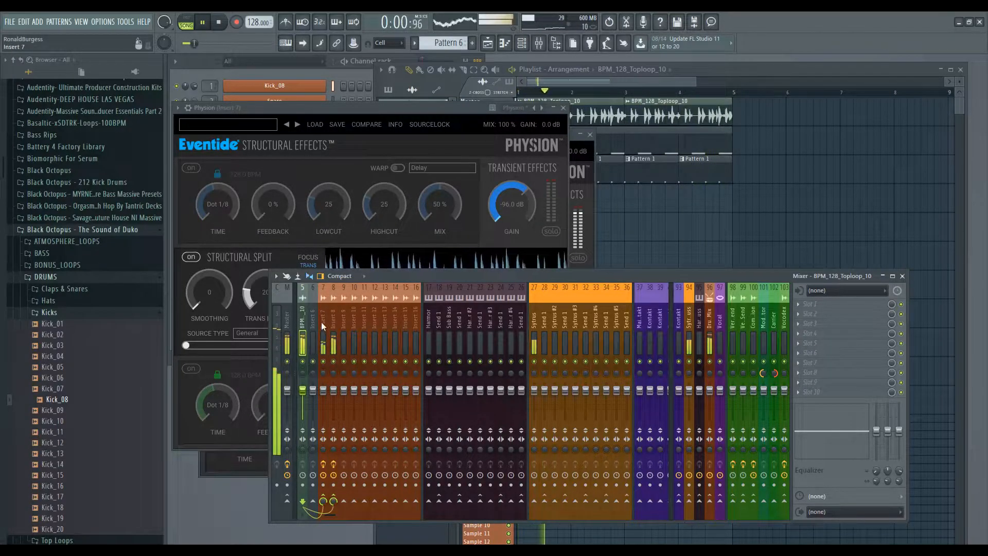
right_click(323, 362)
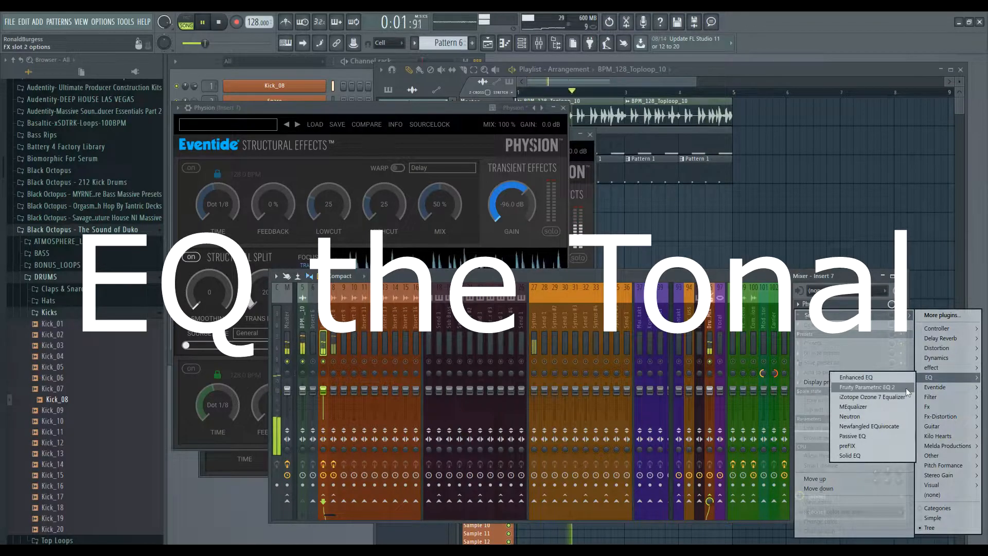
Load Fruity Parametric EQ 2 on Insert 7, boosting a high-mid band and cutting the lows.
click(890, 387)
drag(325, 205, 255, 241)
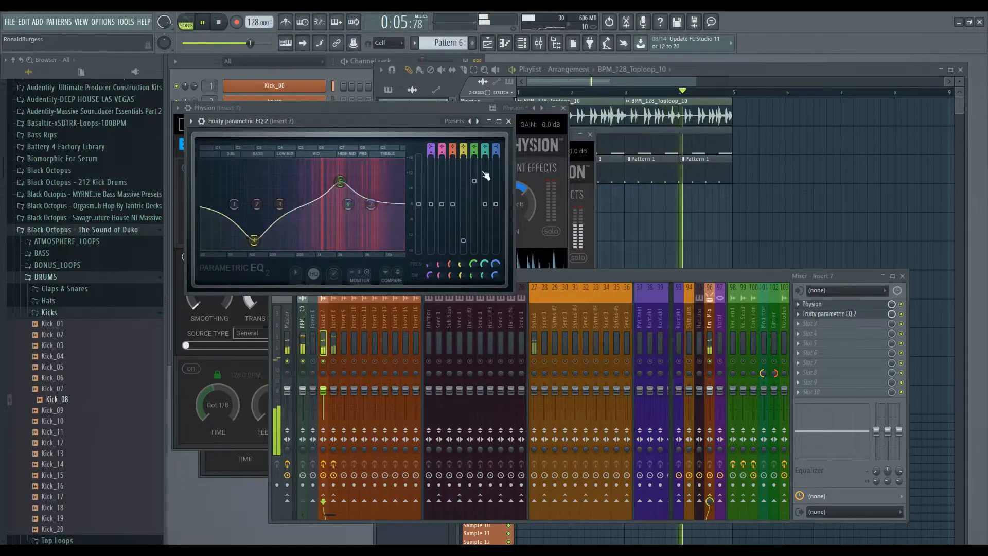
click(509, 121)
Give Insert 8 a chain of Driver, EscapeArtist and Fruity Delay 3 after Physion.
click(614, 275)
click(334, 315)
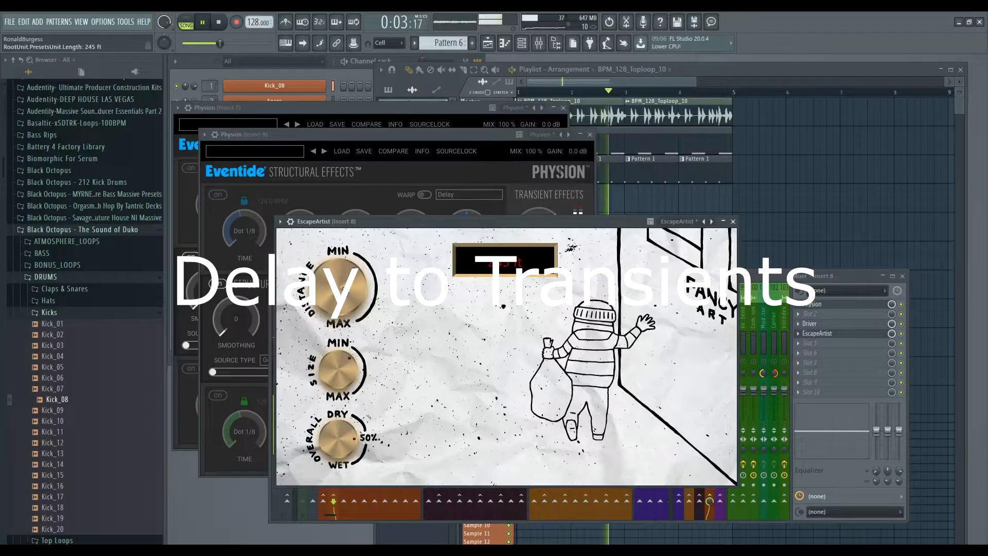
mouse_move(344, 314)
mouse_down()
mouse_move(343, 302)
mouse_move(331, 309)
mouse_up()
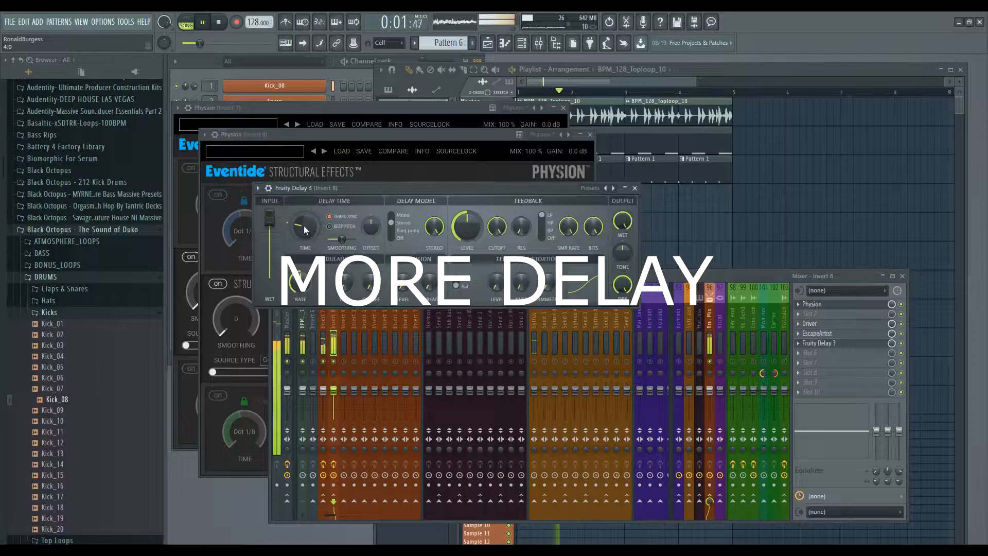
Close Fruity Delay 3, audition Insert 8 soloed, then reopen its delay settings.
click(635, 188)
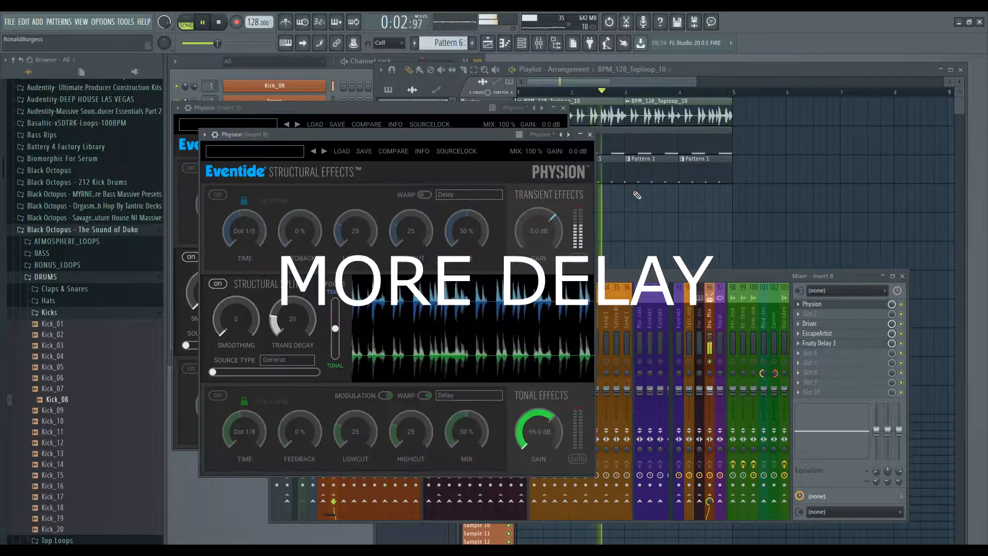
click(621, 286)
right_click(338, 360)
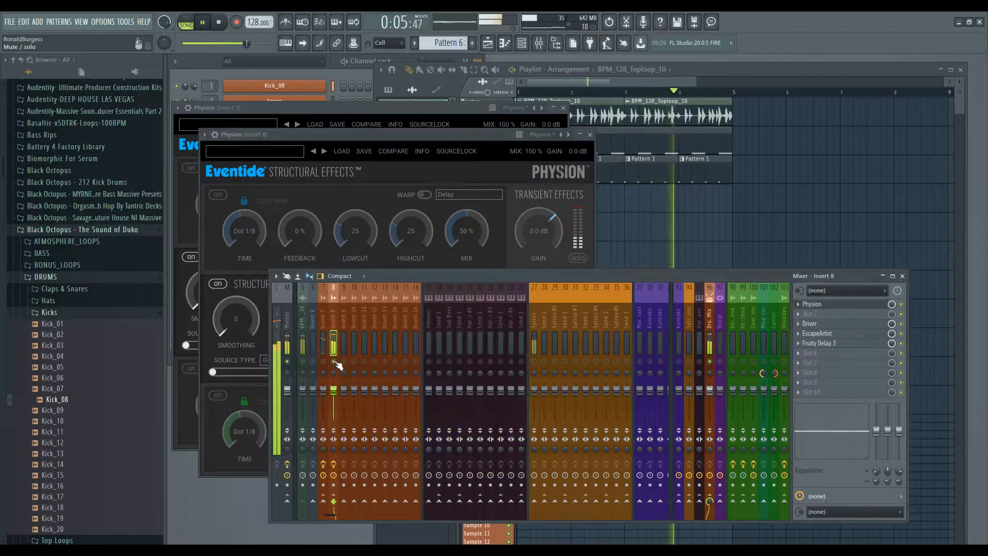
right_click(337, 360)
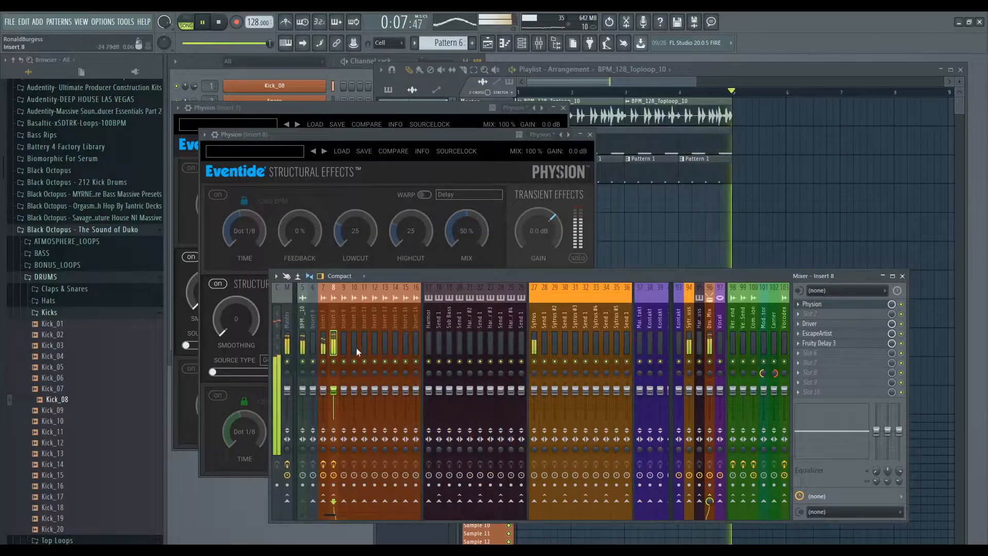
click(849, 343)
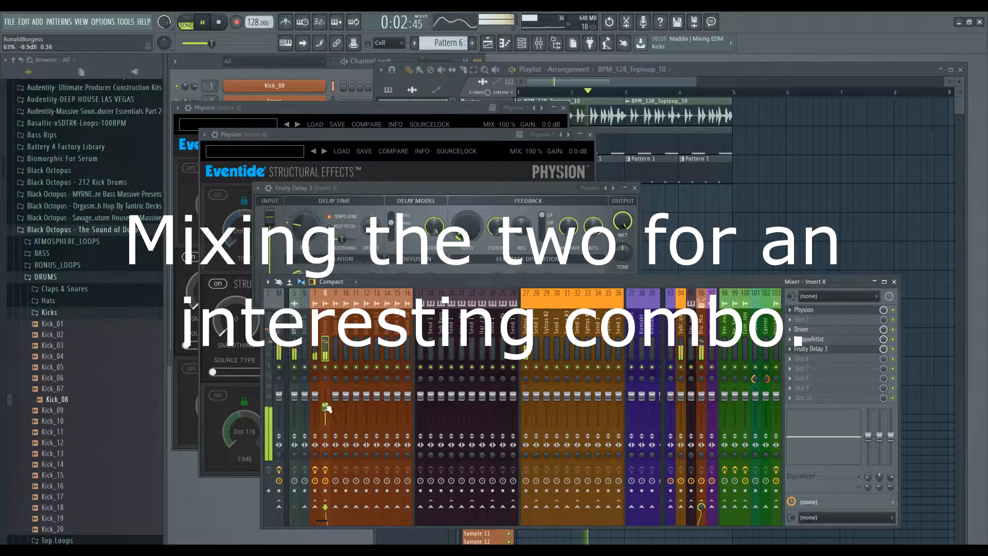
Balance the Insert 7 and Insert 8 fader levels, then stop playback.
click(316, 400)
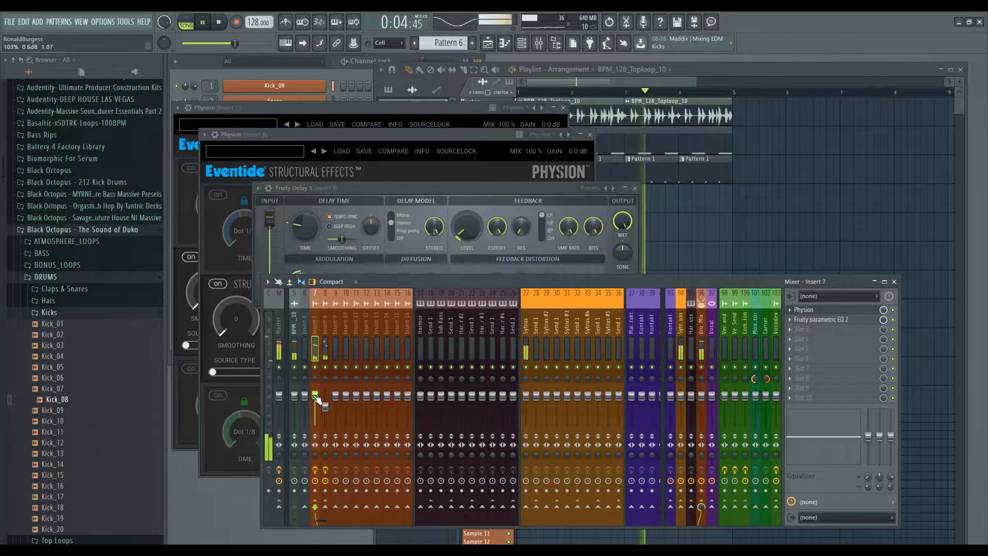
drag(326, 407, 325, 414)
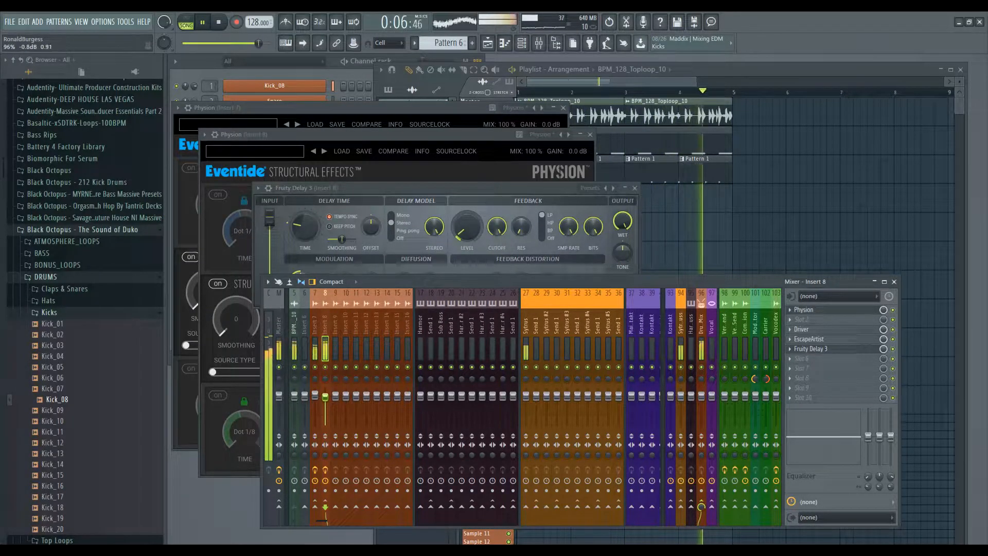
key(space)
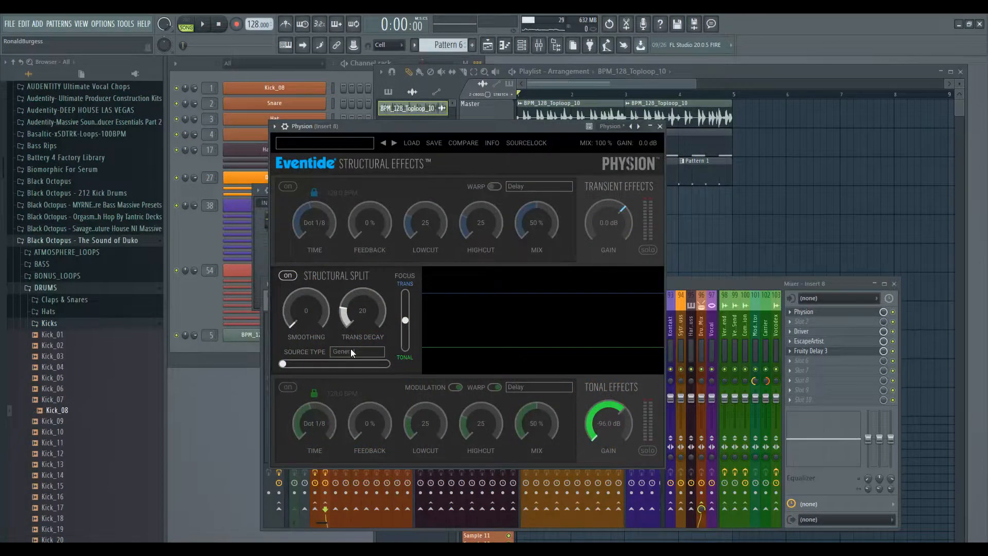
Try Piano/Synth and other split source types, leaving the source slider at about two-thirds.
click(351, 351)
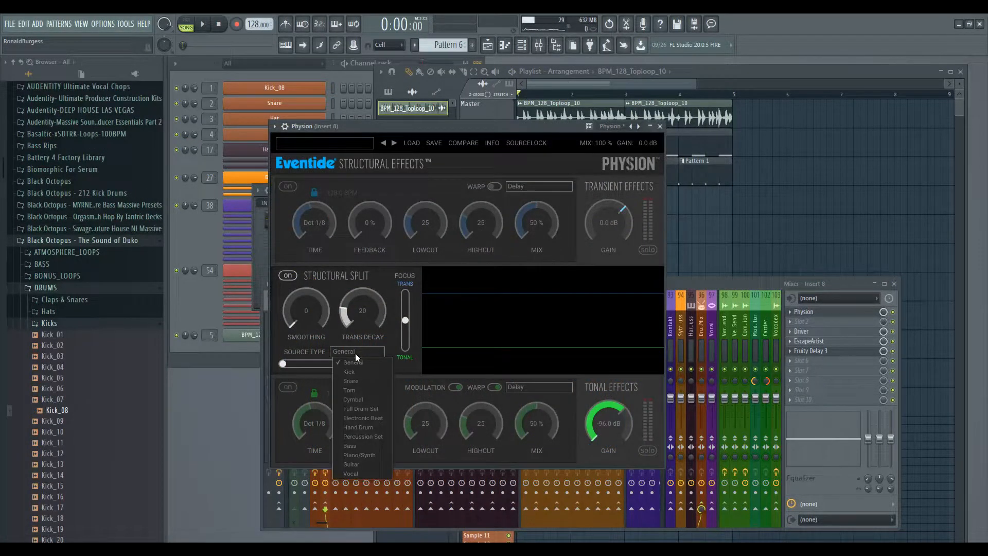
click(359, 400)
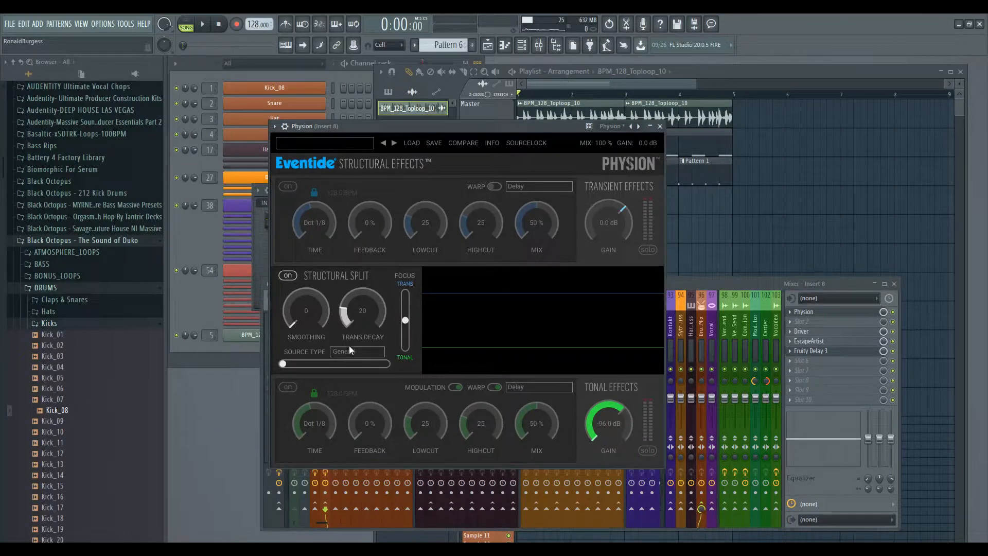
click(351, 348)
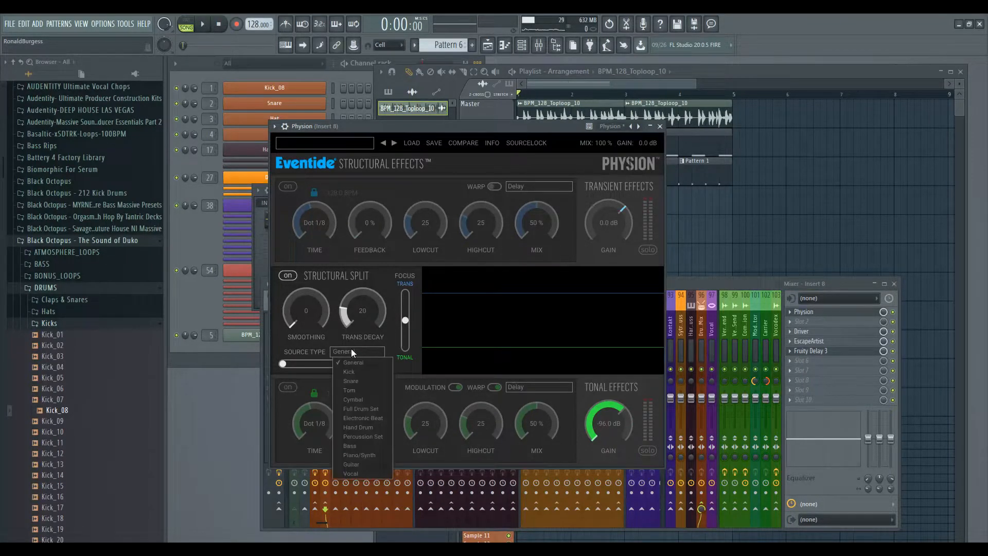
click(359, 400)
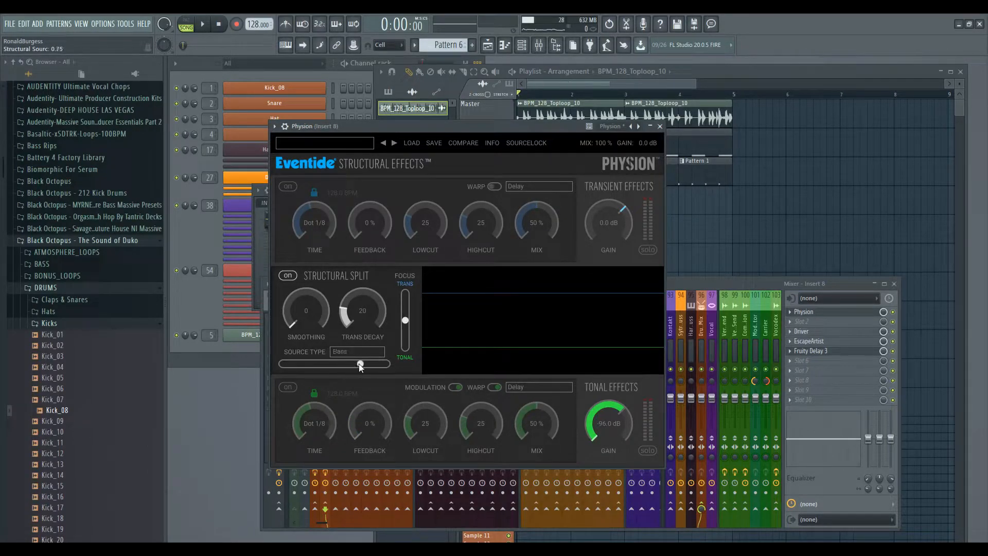
drag(287, 365, 354, 367)
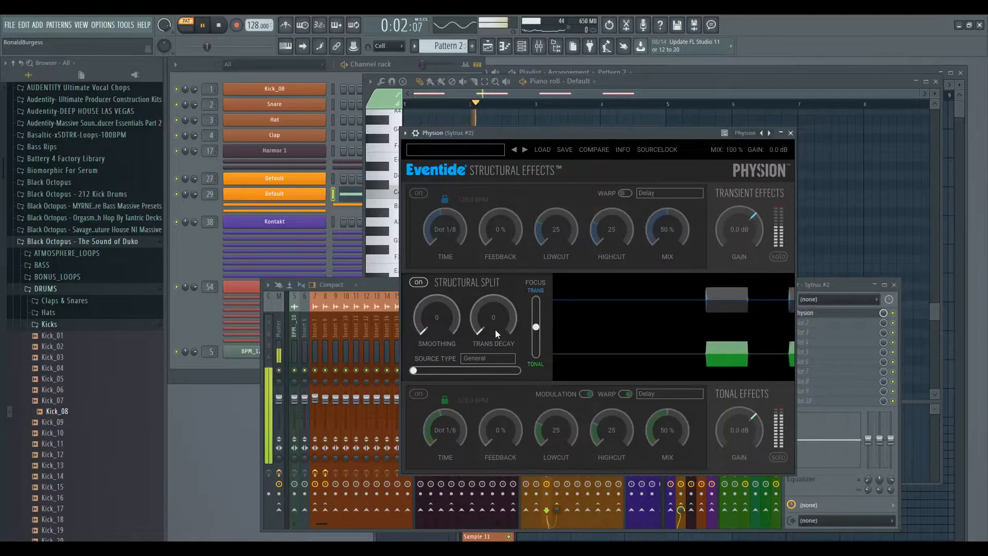
Set Smoothing 100 and Trans Decay 74, solo the transient effects, and push Focus fully to TRANS.
drag(496, 320, 499, 310)
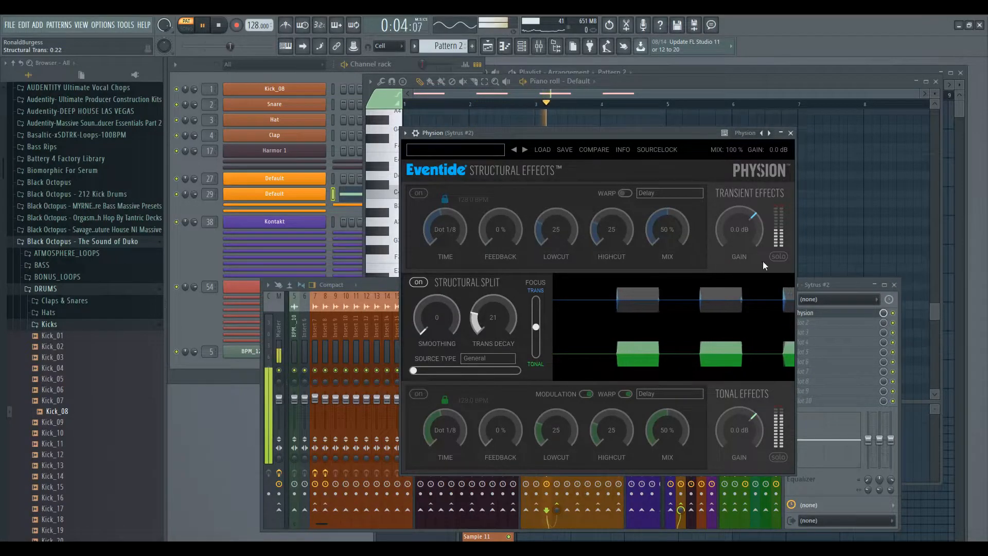
click(778, 257)
drag(493, 322, 492, 285)
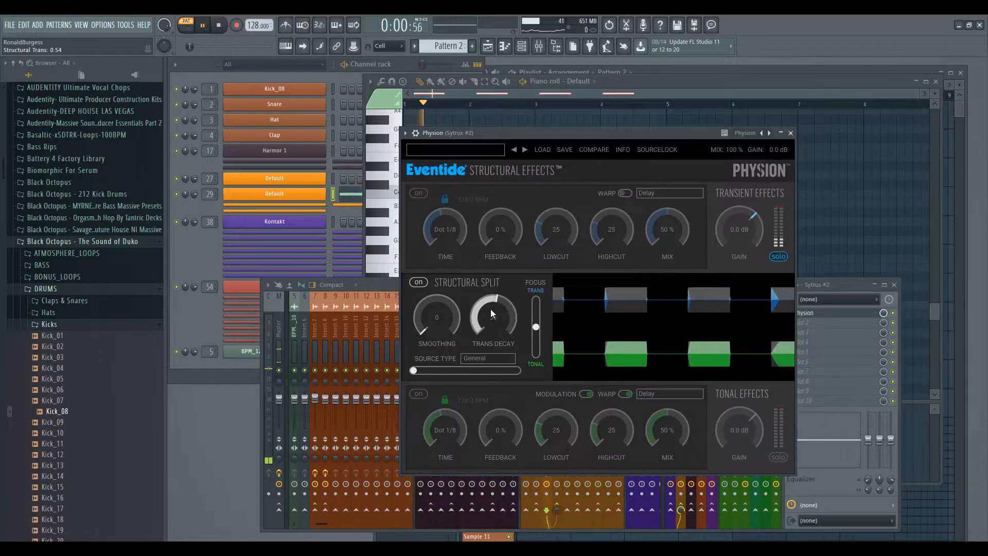
drag(490, 323, 433, 270)
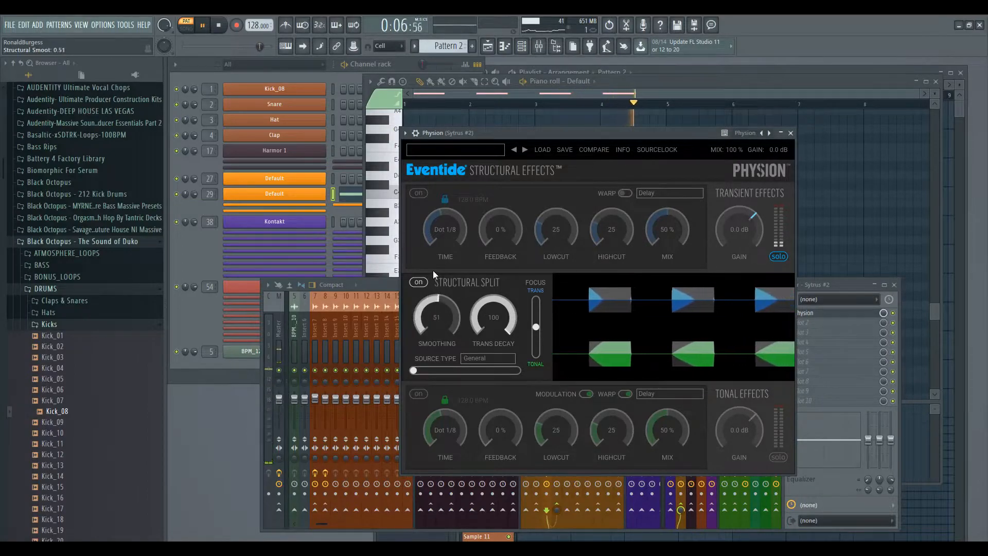
drag(437, 318, 443, 267)
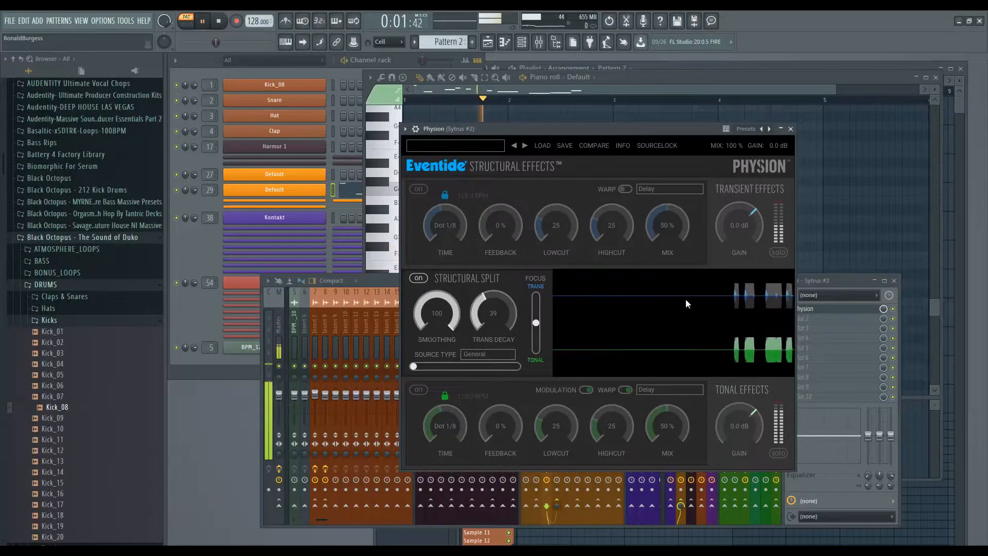
click(779, 253)
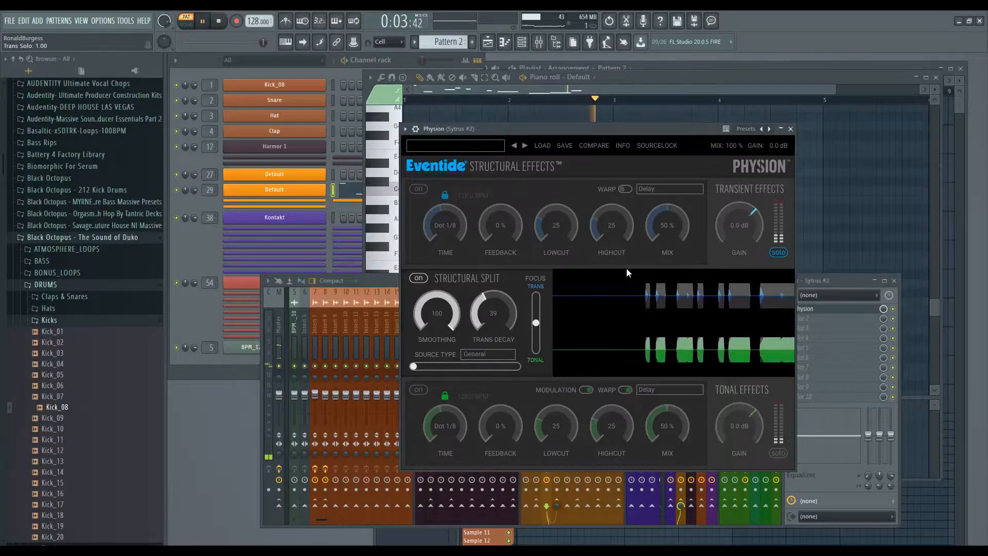
drag(491, 327, 491, 294)
drag(536, 324, 535, 301)
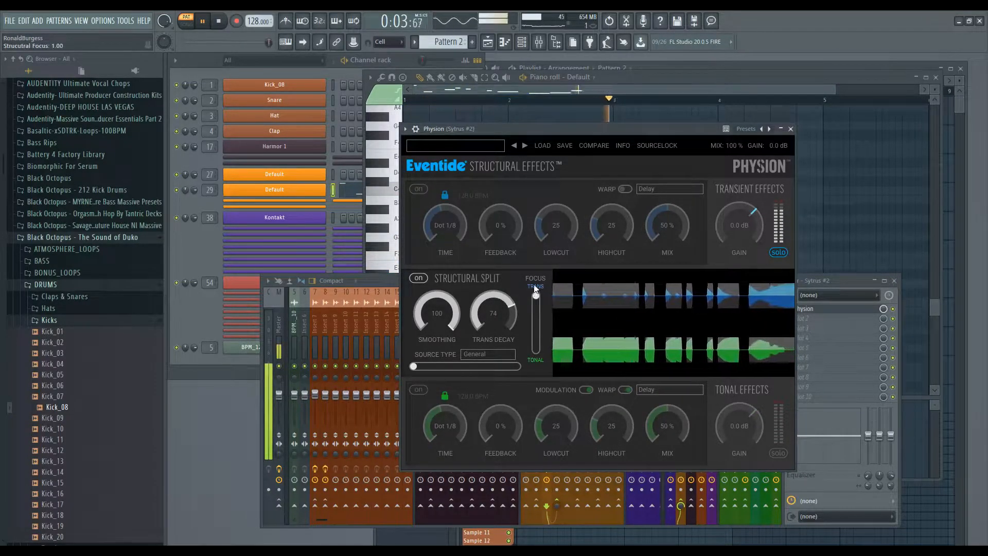
Compare tonal and transient solos while moving split focus to about 0.58, ending with both solos off.
click(786, 251)
drag(532, 295, 530, 366)
click(778, 454)
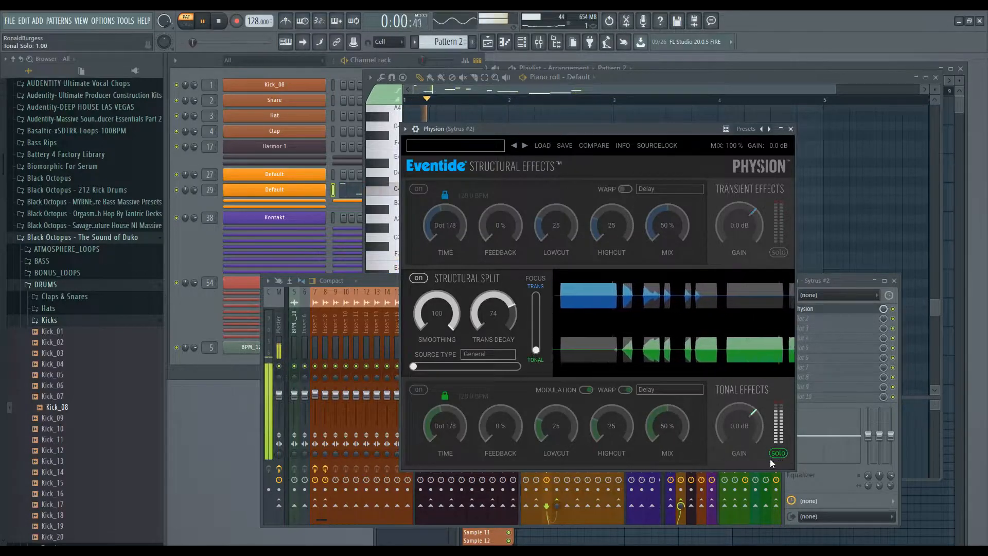
drag(536, 350, 534, 321)
click(777, 253)
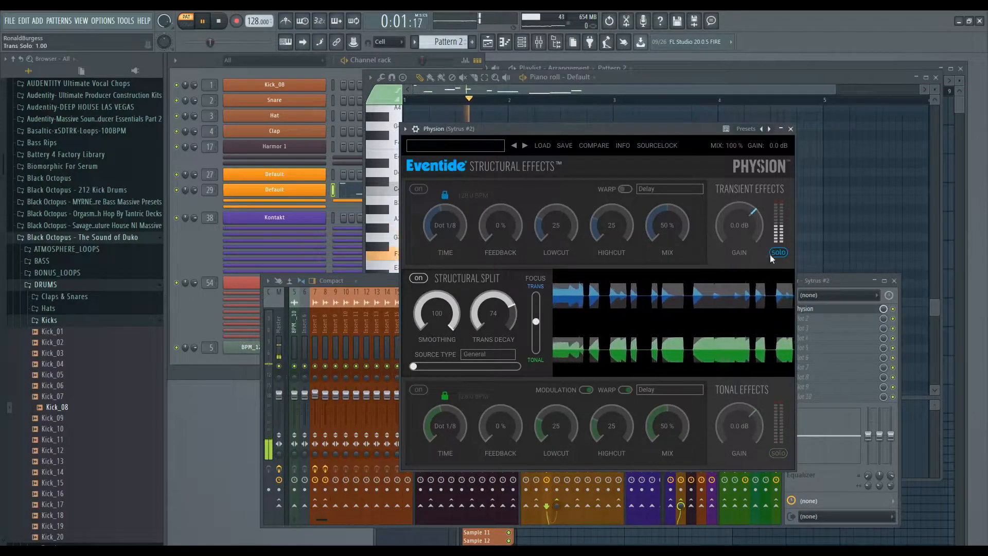
click(784, 252)
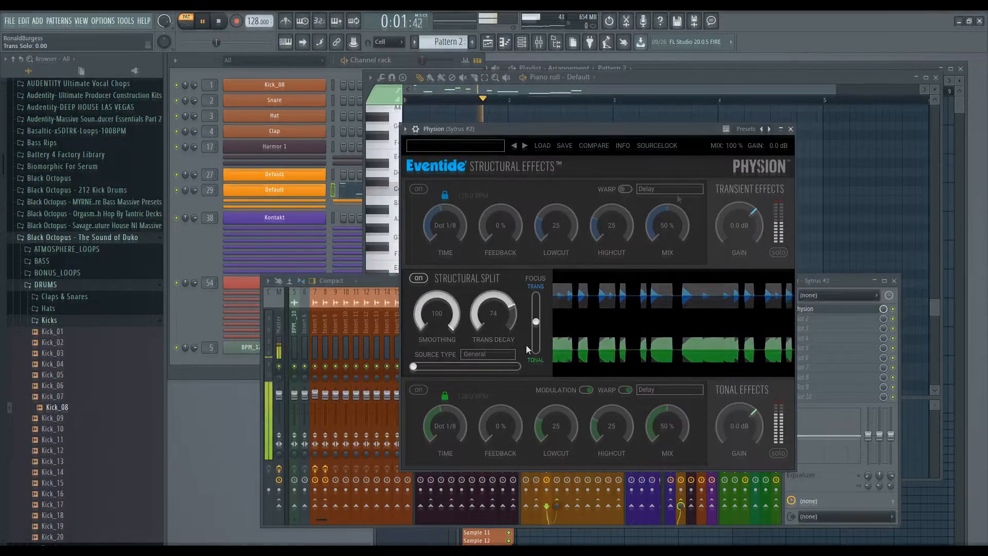
Cycle the transient effect through Tap Delay, Dynamics and Reverb, settling on Gate+EQ.
click(677, 196)
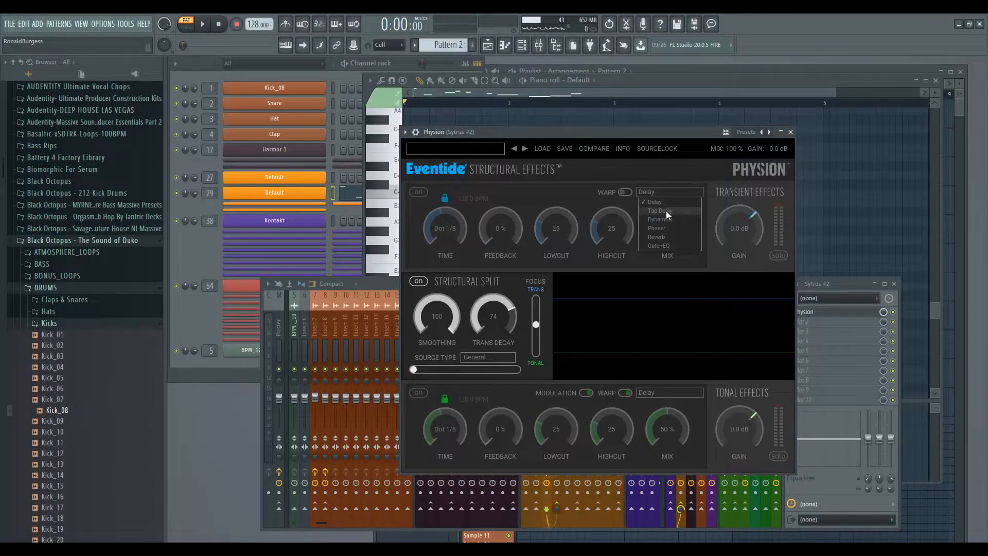
click(666, 211)
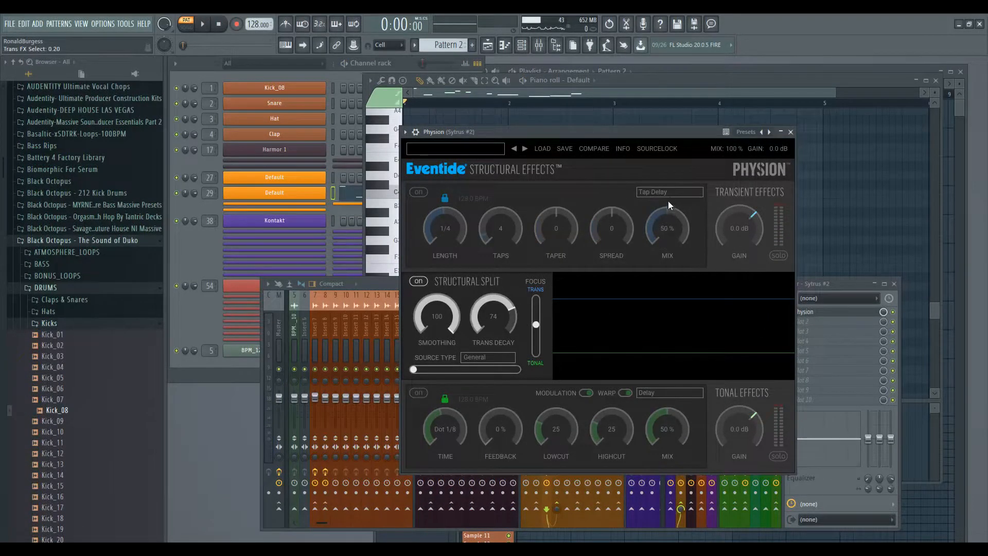
click(676, 192)
click(677, 218)
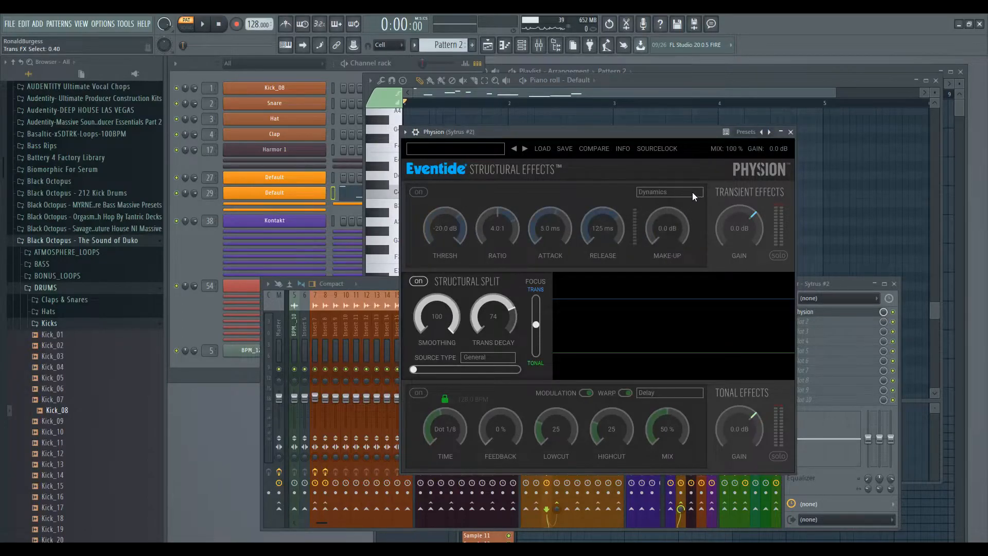
click(687, 236)
click(688, 196)
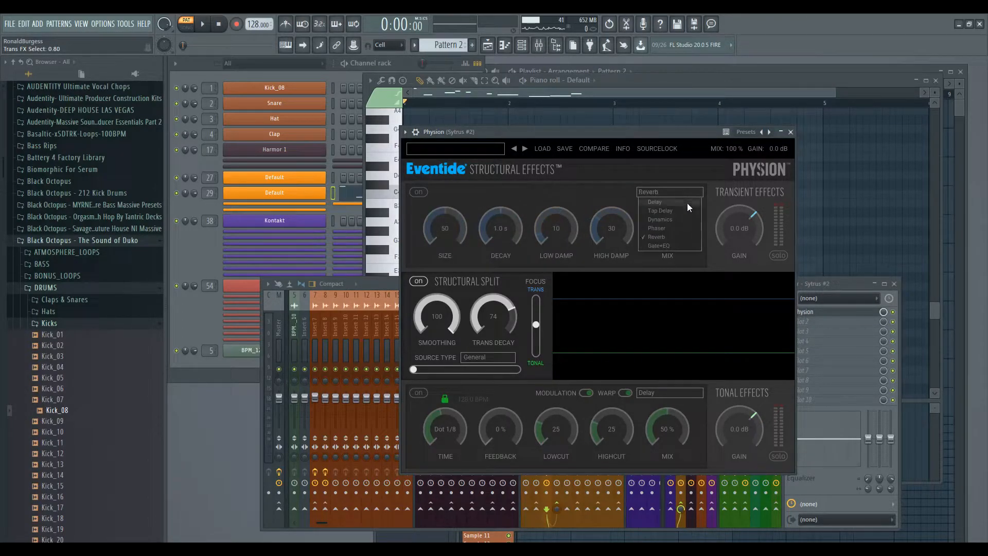
click(682, 245)
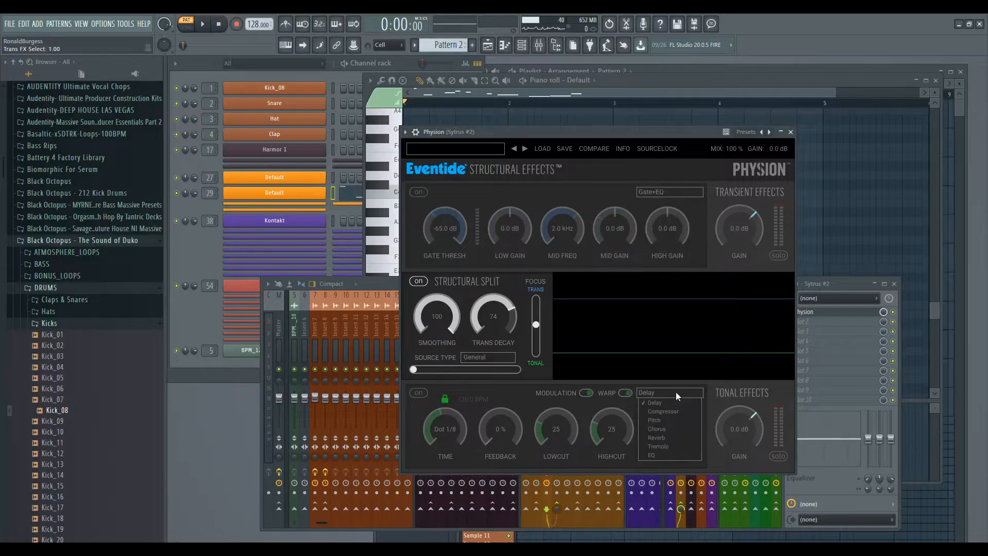
Cycle the tonal effect through Compressor, Pitch, Chorus and Reverb, settling on Tremolo.
click(690, 412)
click(693, 391)
click(690, 422)
click(693, 394)
click(690, 422)
click(691, 393)
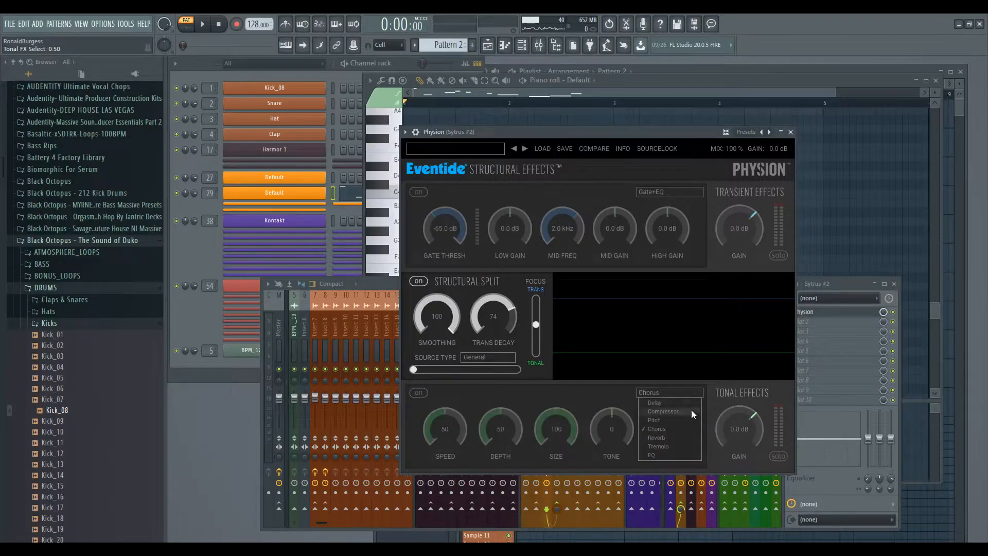
click(690, 434)
click(691, 391)
click(691, 445)
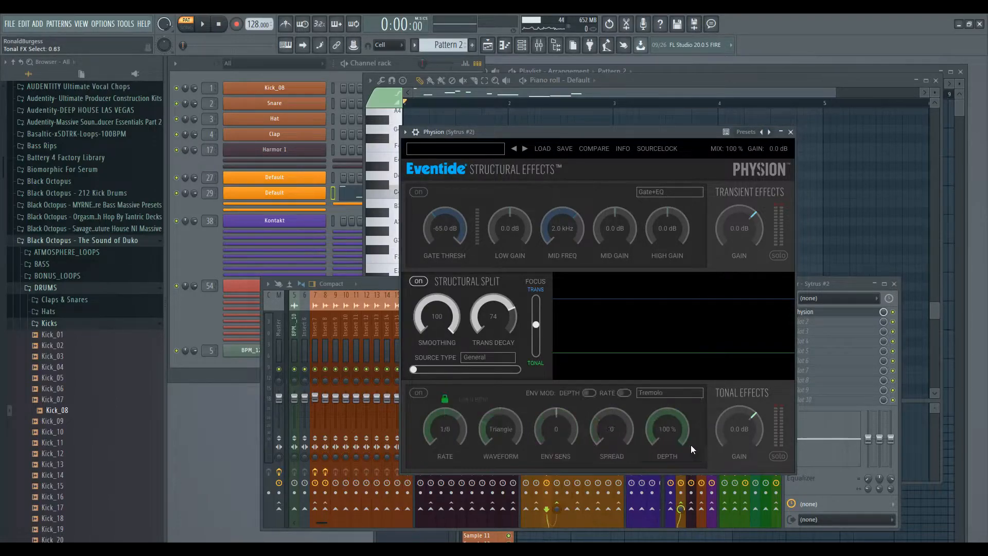
click(694, 393)
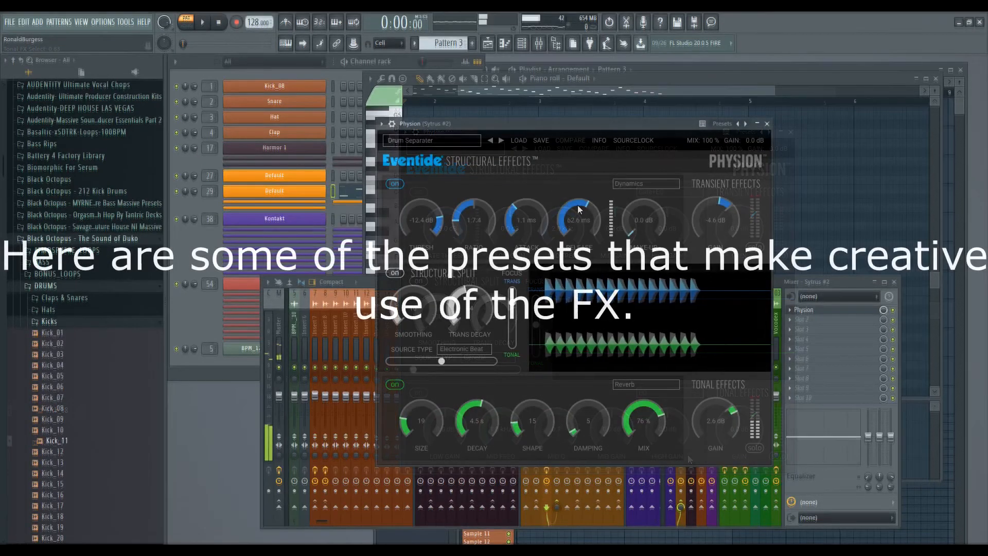
Play and audition the solos, stepping presets via Drum Sharpener to Drumflow & Slam.
key(space)
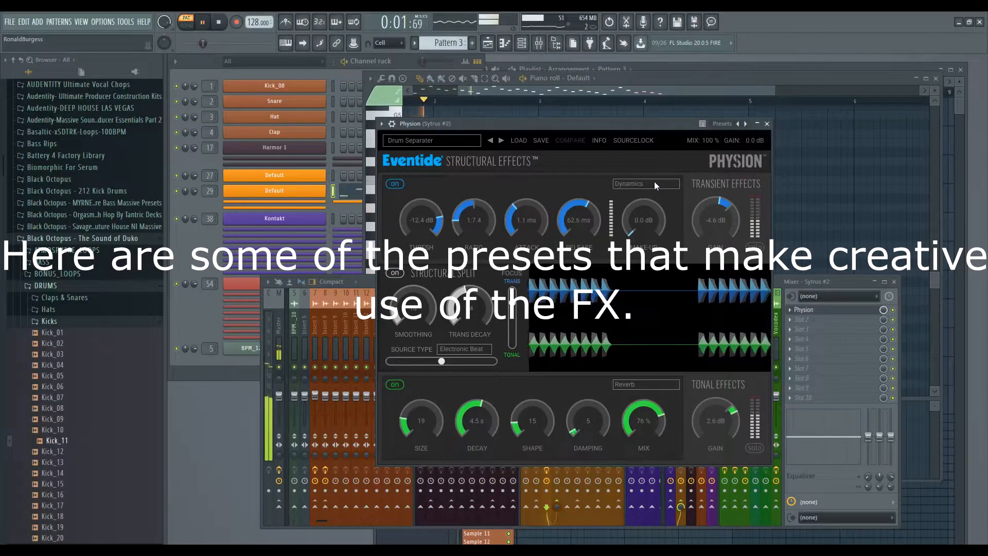
click(753, 248)
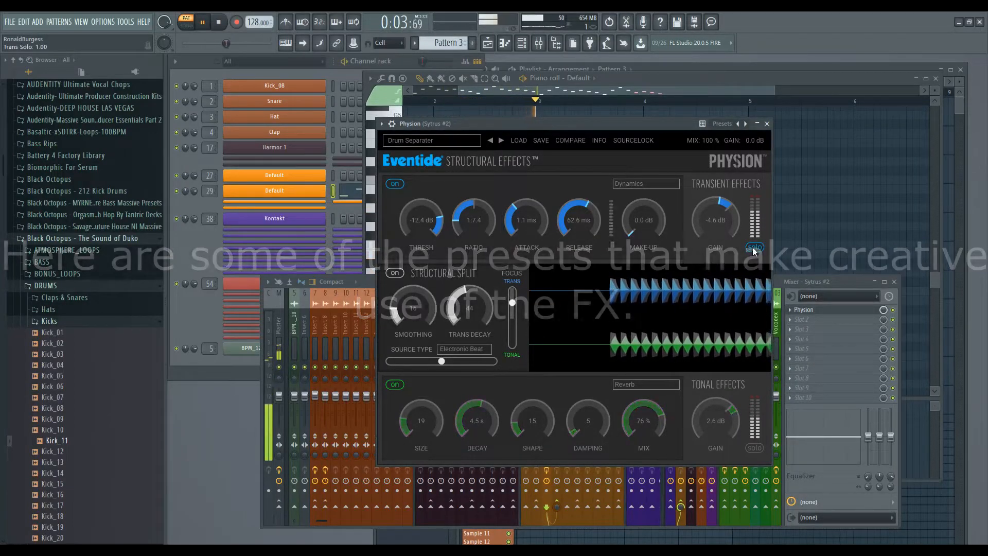
click(758, 448)
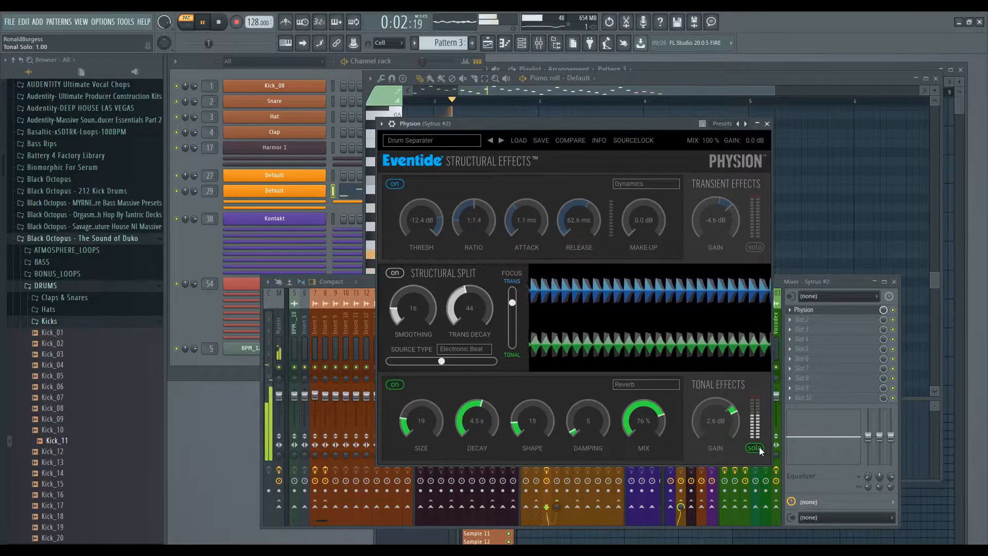
click(758, 447)
click(501, 140)
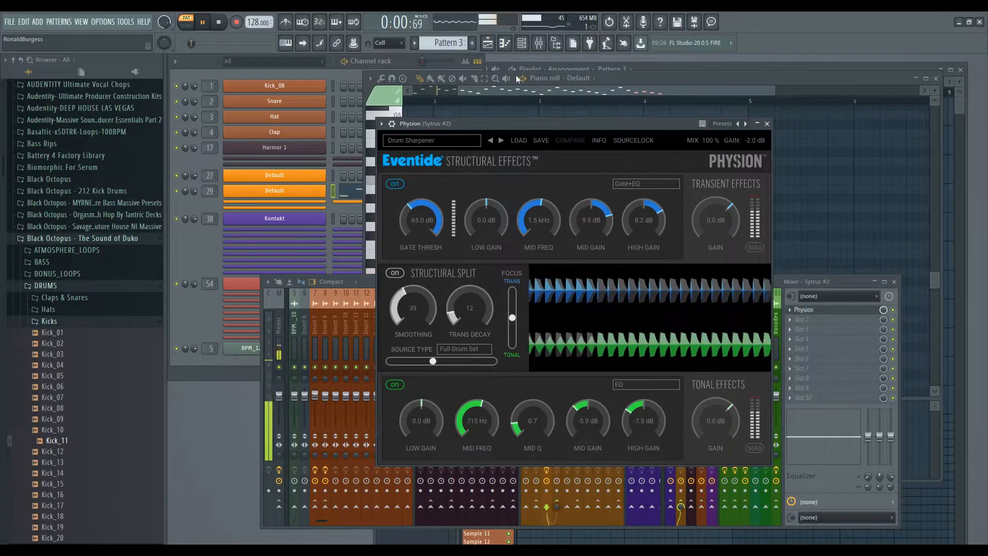
click(501, 140)
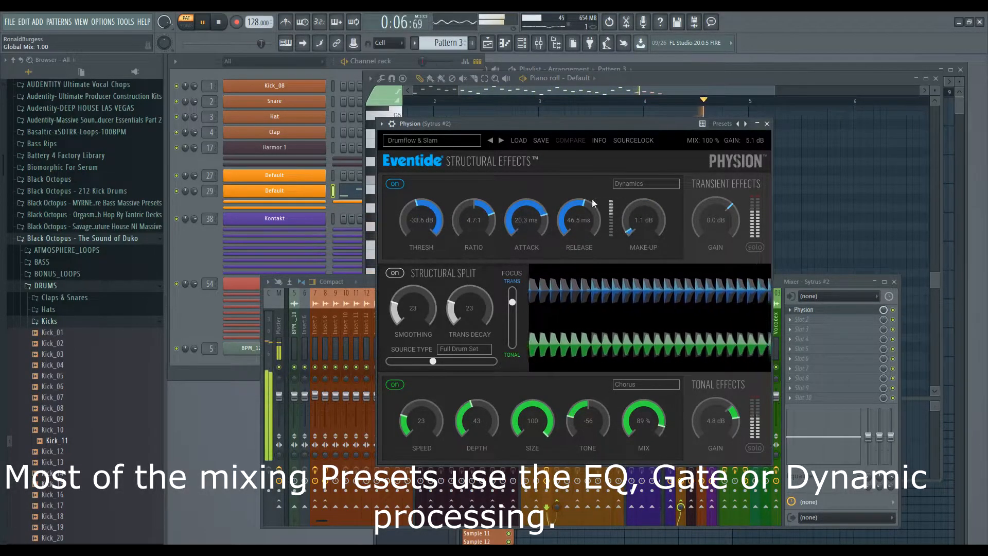
click(754, 247)
click(752, 248)
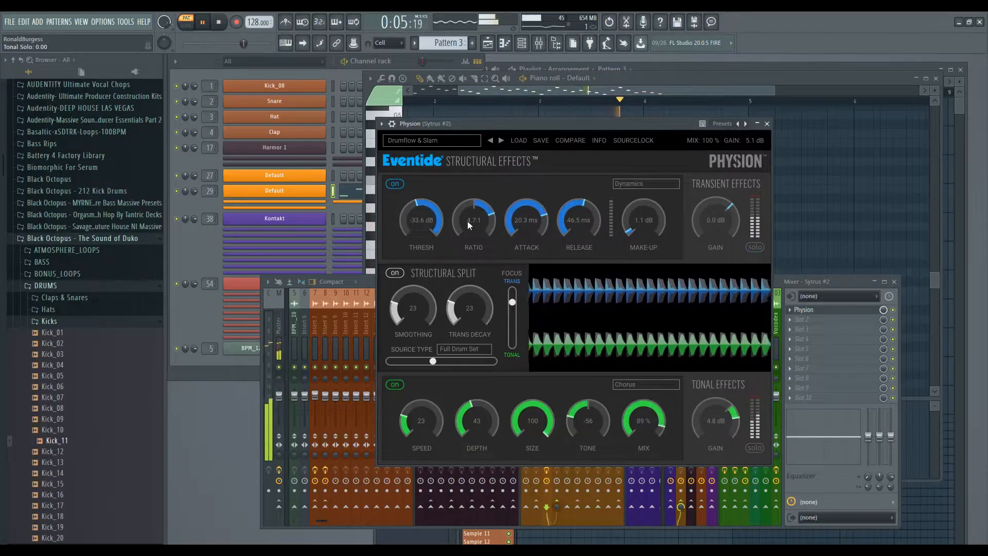
Retune the transient compressor to -27.6 dB threshold and 20.2 ms release.
mouse_move(418, 217)
mouse_down()
mouse_move(415, 172)
mouse_move(415, 221)
mouse_up()
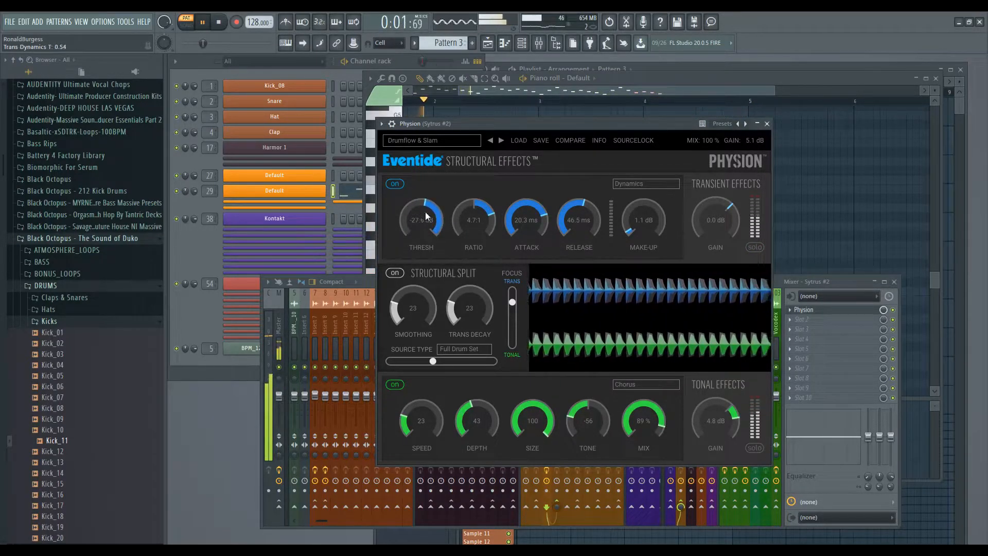
drag(583, 215, 576, 273)
drag(575, 229, 583, 182)
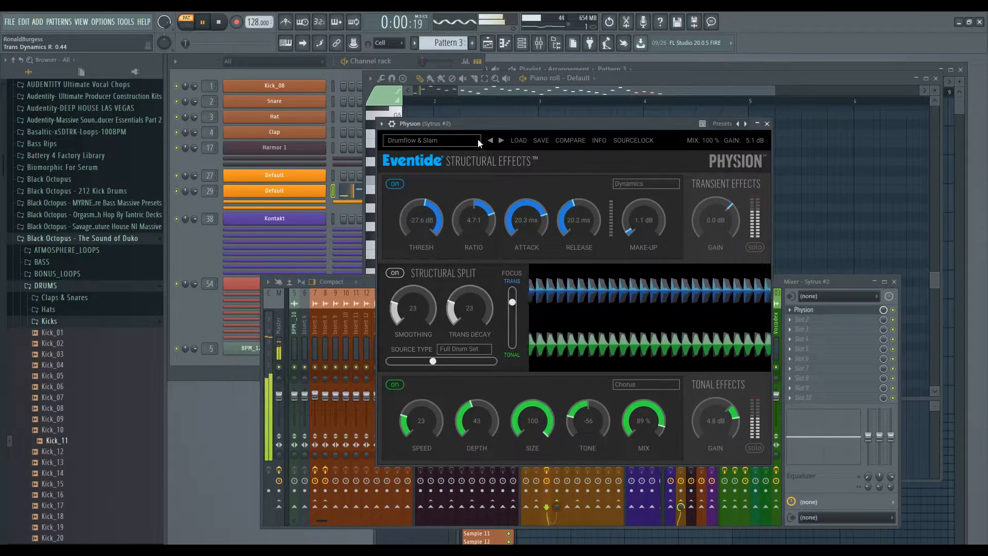
Step past Drumset Sheen, load the Complex Gtr Delay effects preset, and toggle tonal modulation off and on.
click(502, 141)
click(502, 140)
click(449, 140)
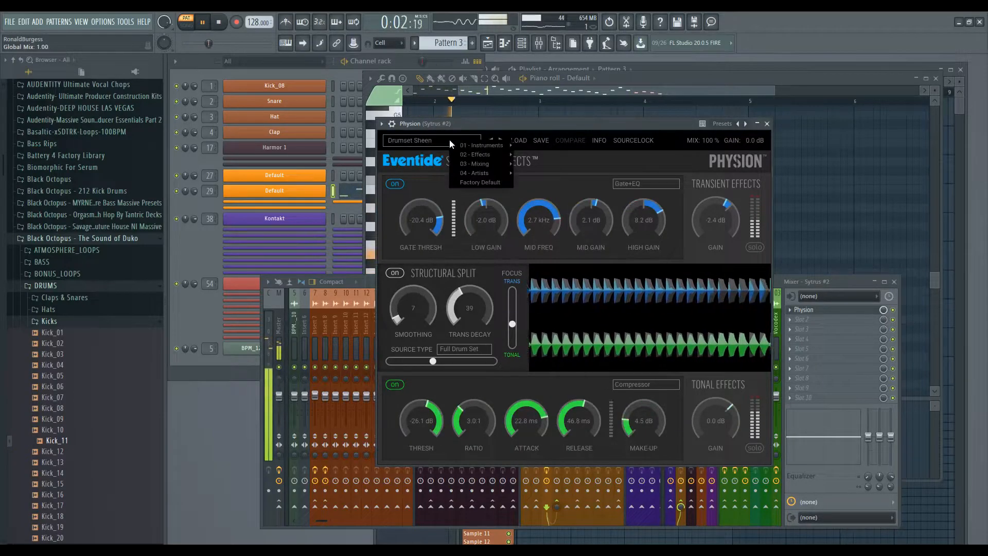
mouse_move(498, 159)
click(607, 221)
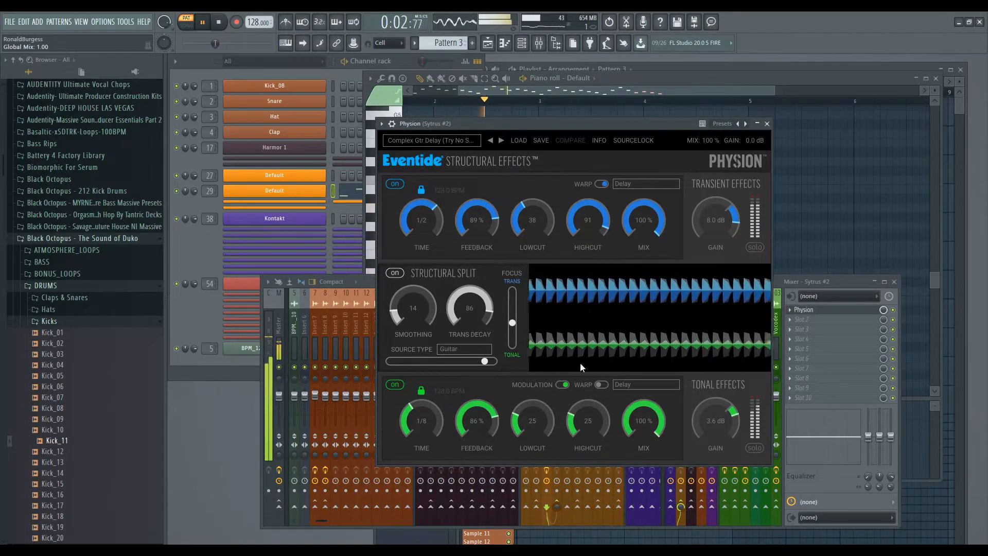
click(565, 385)
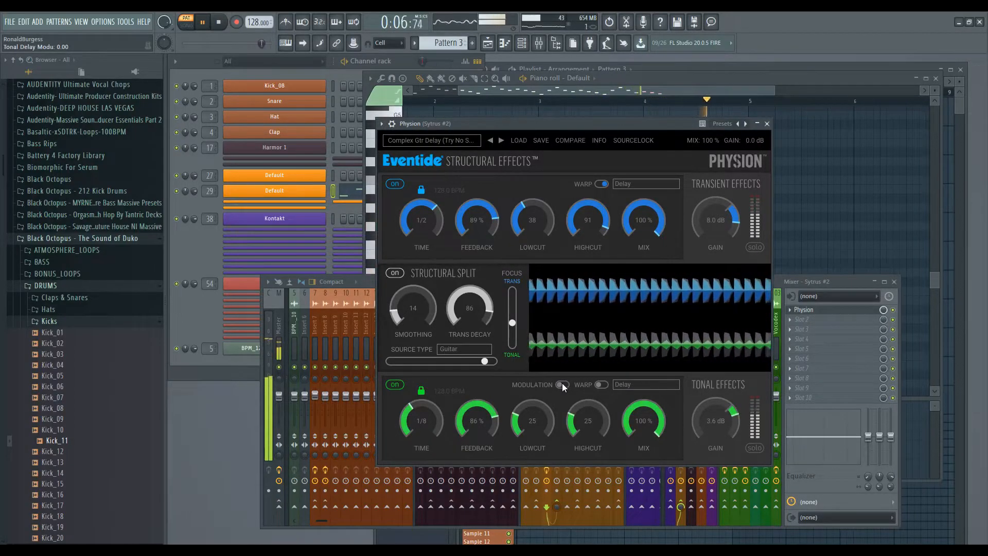
click(562, 383)
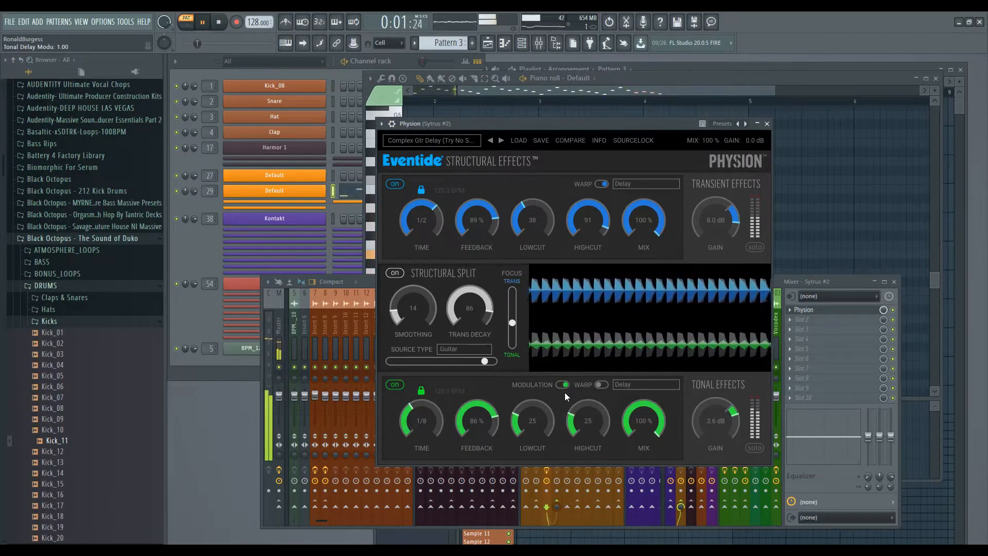
Step through Double Rev and Dub Chorus Delay 1 to the Dub Chorus Delay 2 preset.
click(501, 141)
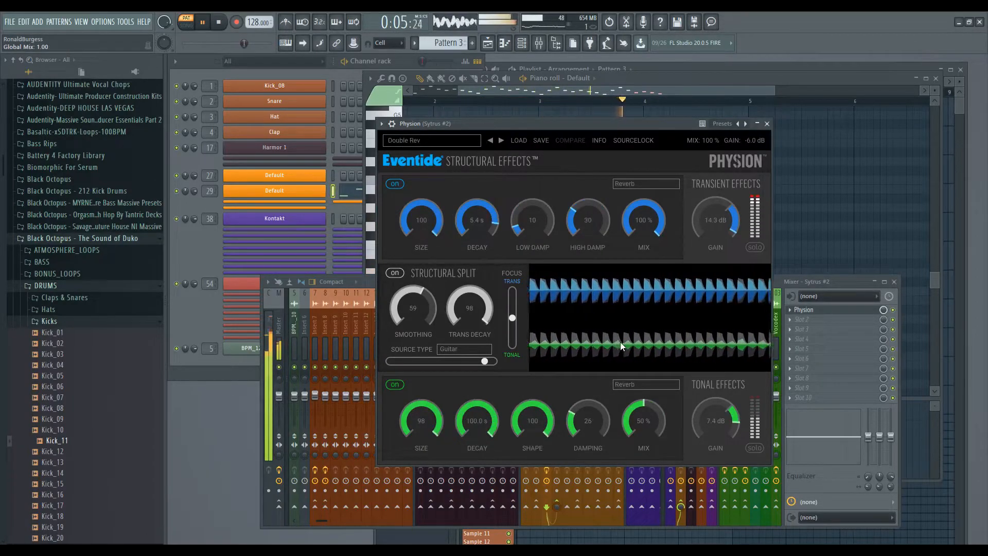
click(501, 140)
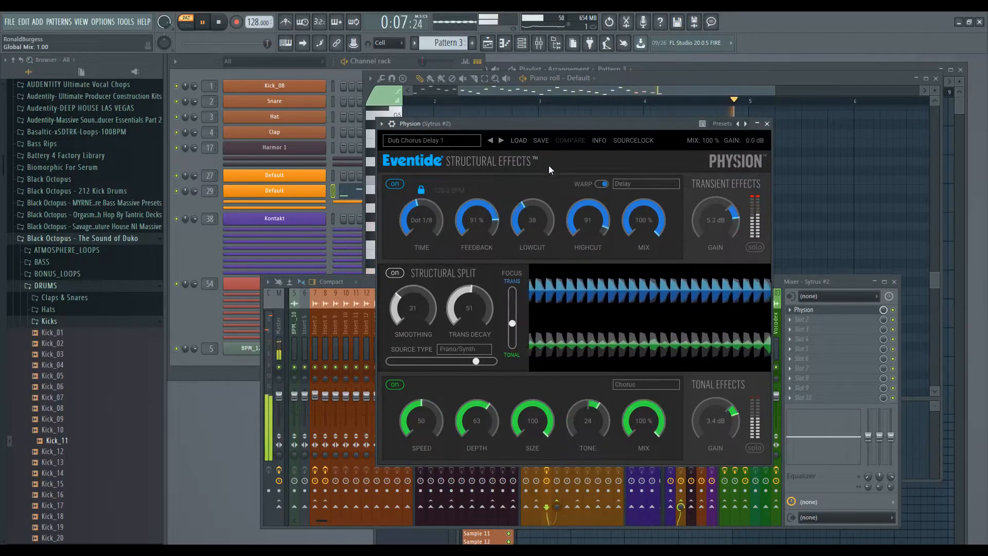
click(501, 141)
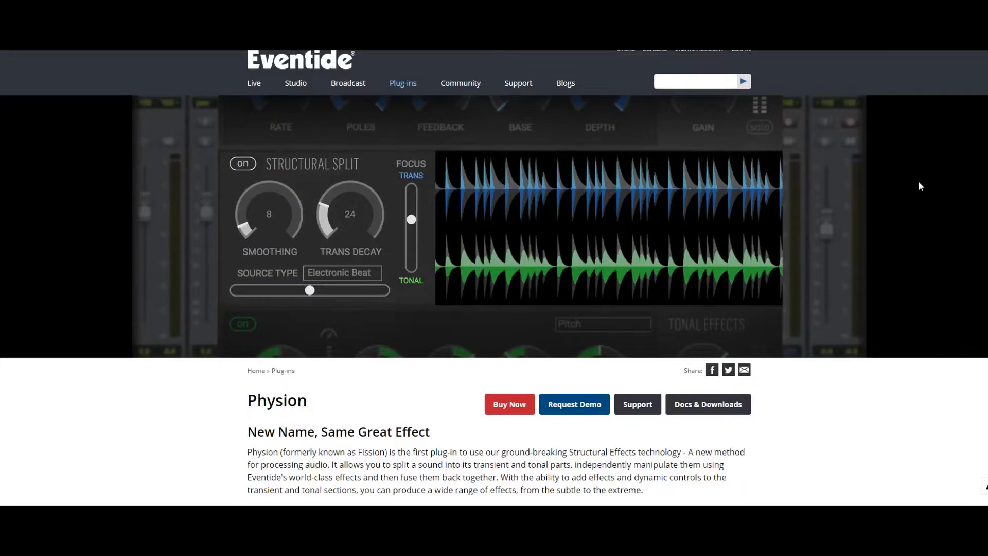
Scroll the Physion page to its Features list of Transient and Tonal effects, then back to top.
scroll(918, 158, down, 1)
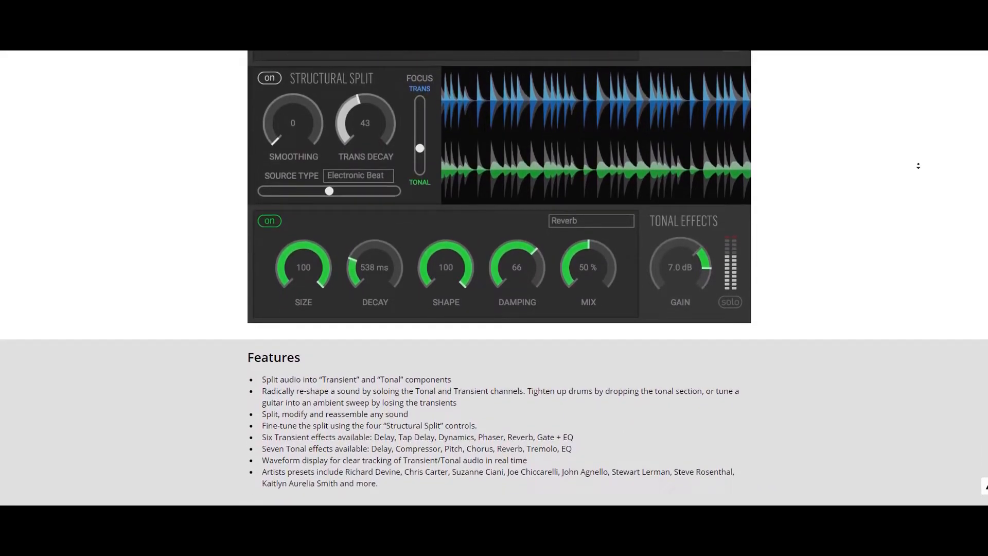
middle_click(919, 165)
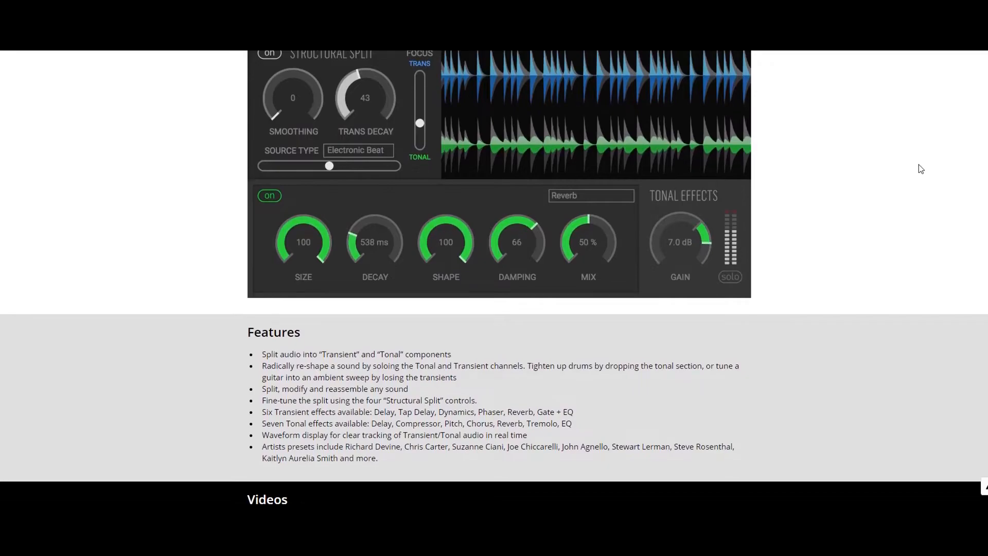
scroll(919, 165, up, 9)
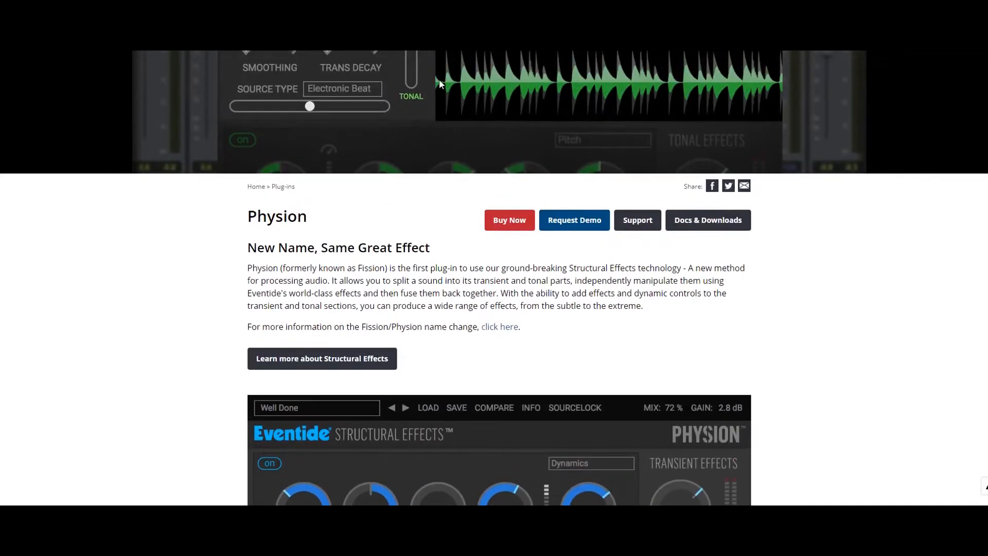